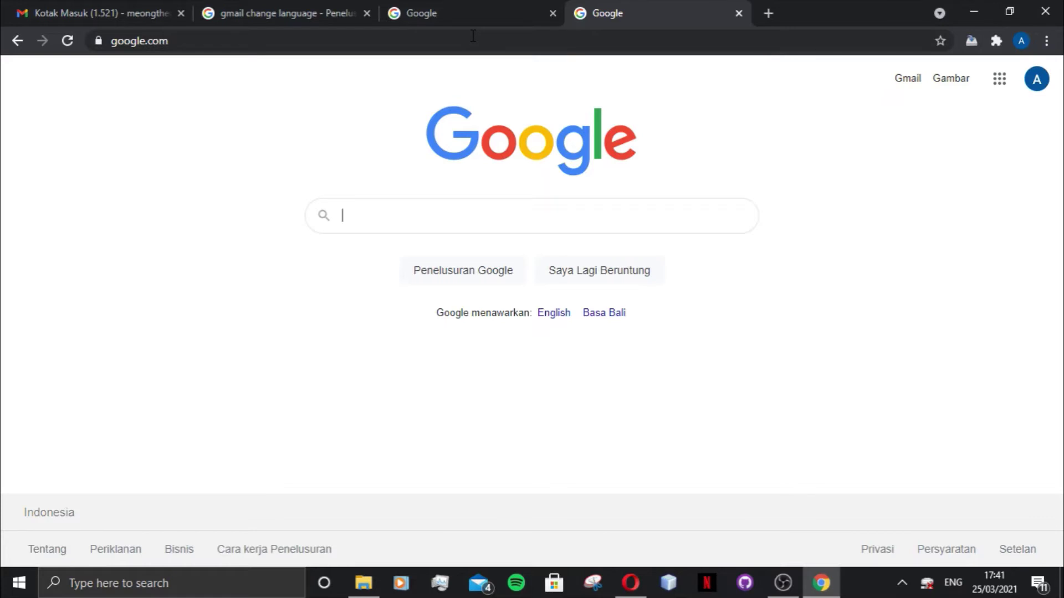
- Search Google for 'laptop/komputer', view the Gambar image results, then return to Semua web results
type("laptop")
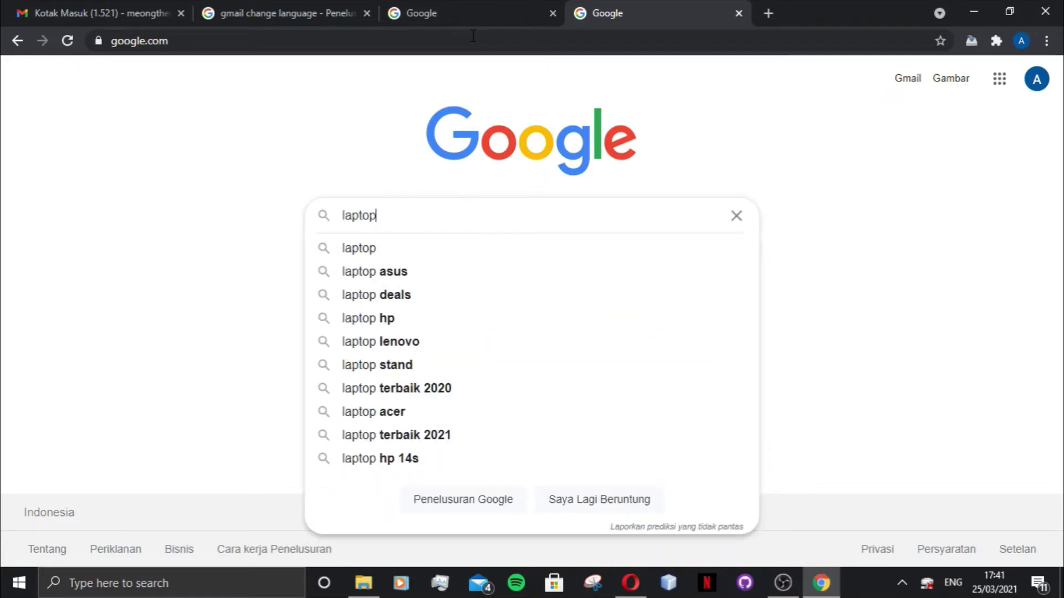
type("/komputer")
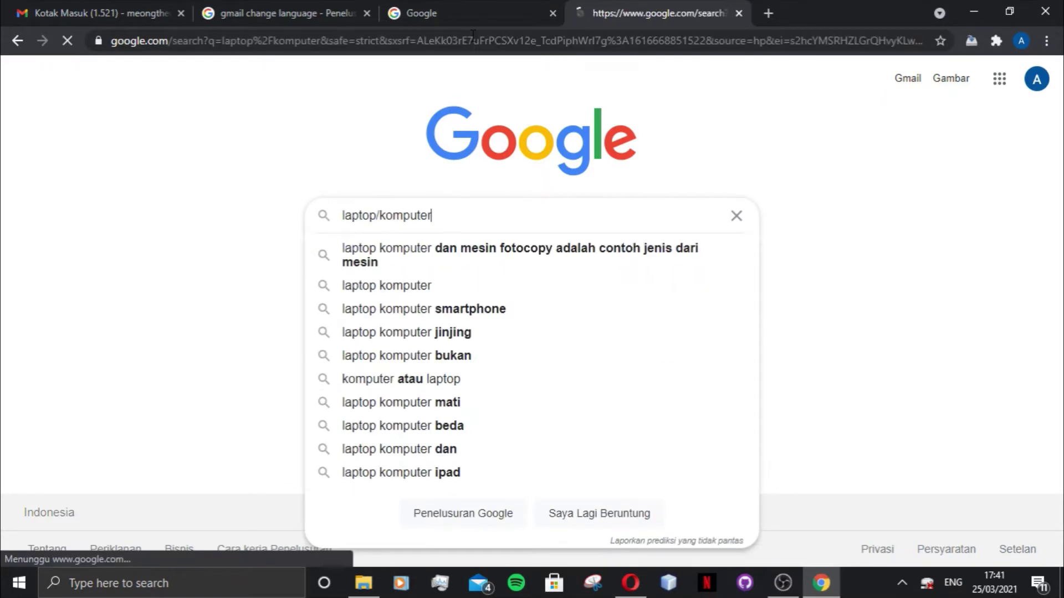
key("Return")
left_click(252, 146)
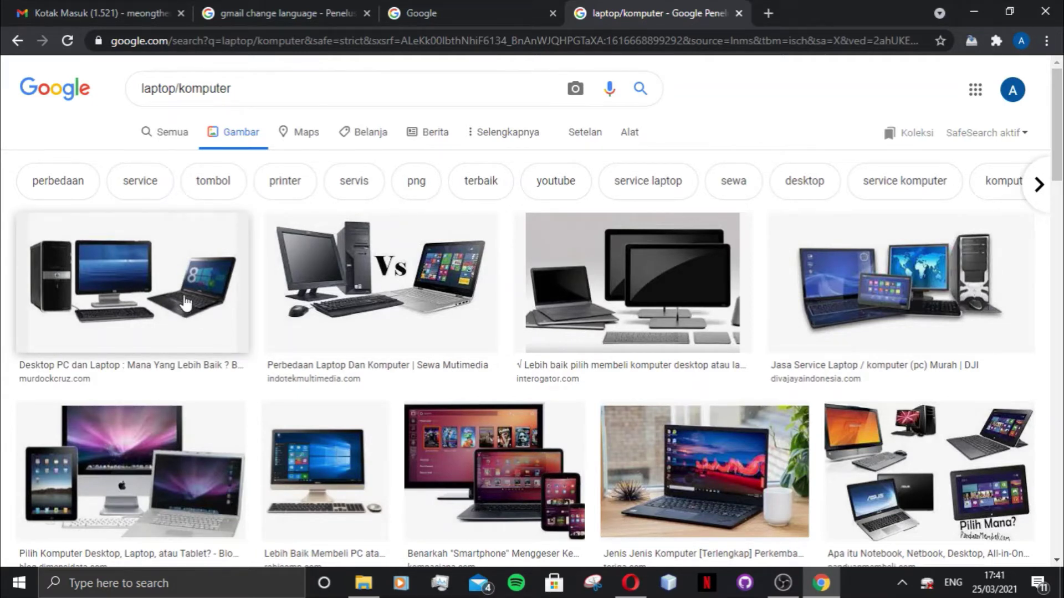
left_click(185, 133)
- Replace the old query and search Google for 'cara nyalain laptop'
left_click_drag(292, 98, 71, 103)
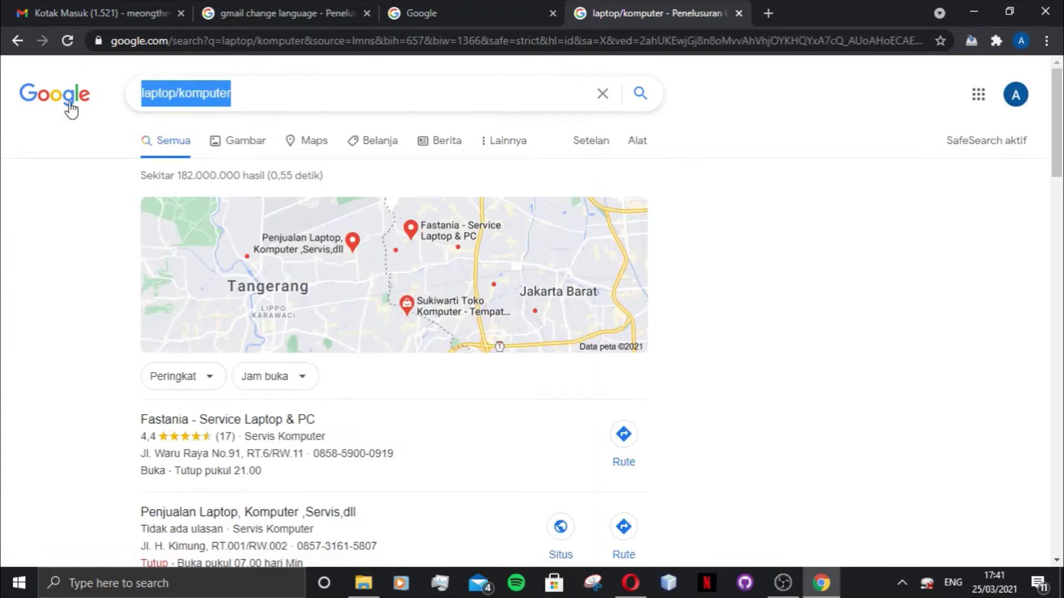
key("BackSpace")
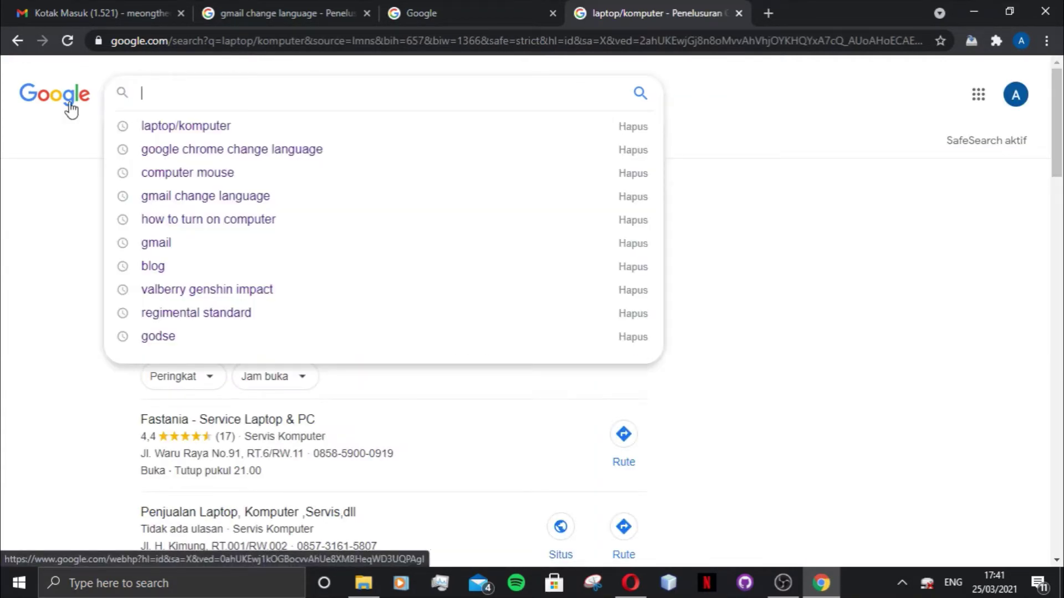
type("cara nyalain laptop")
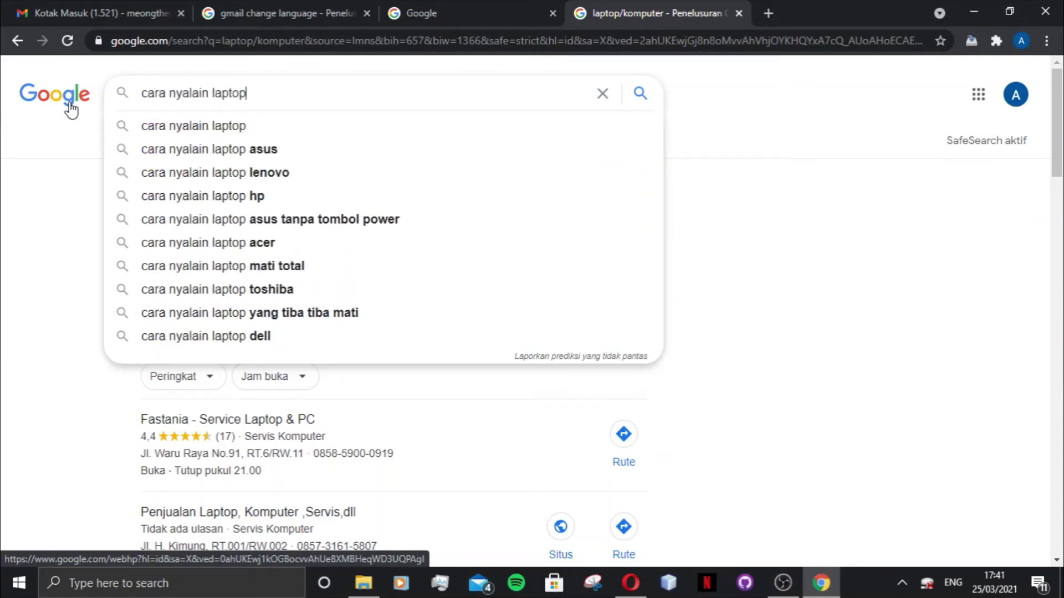
key("Return")
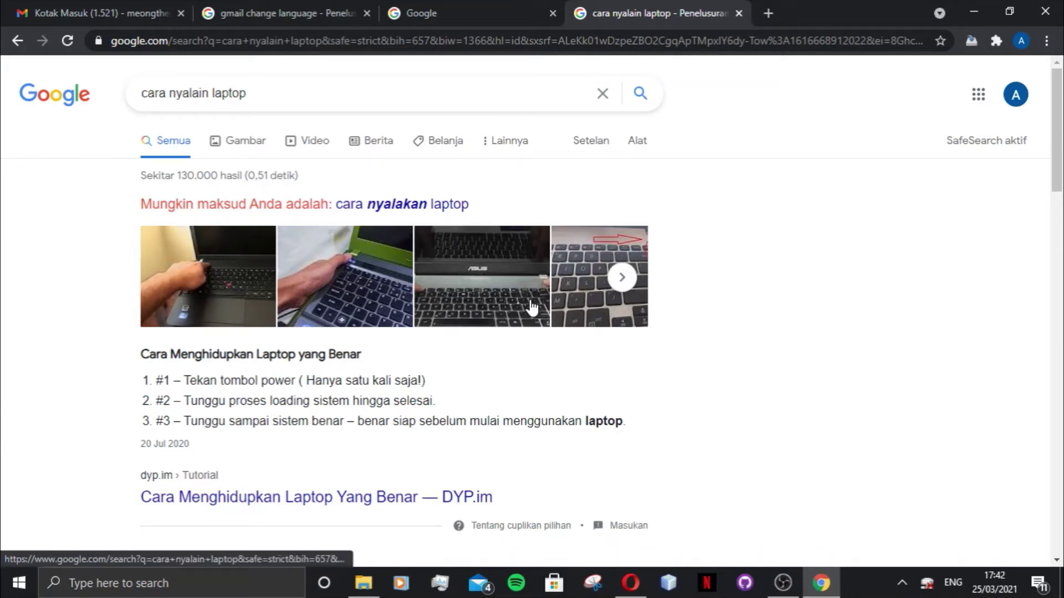
- View an ASUS laptop image result, go back to Semua results, then minimize Chrome
left_click(504, 251)
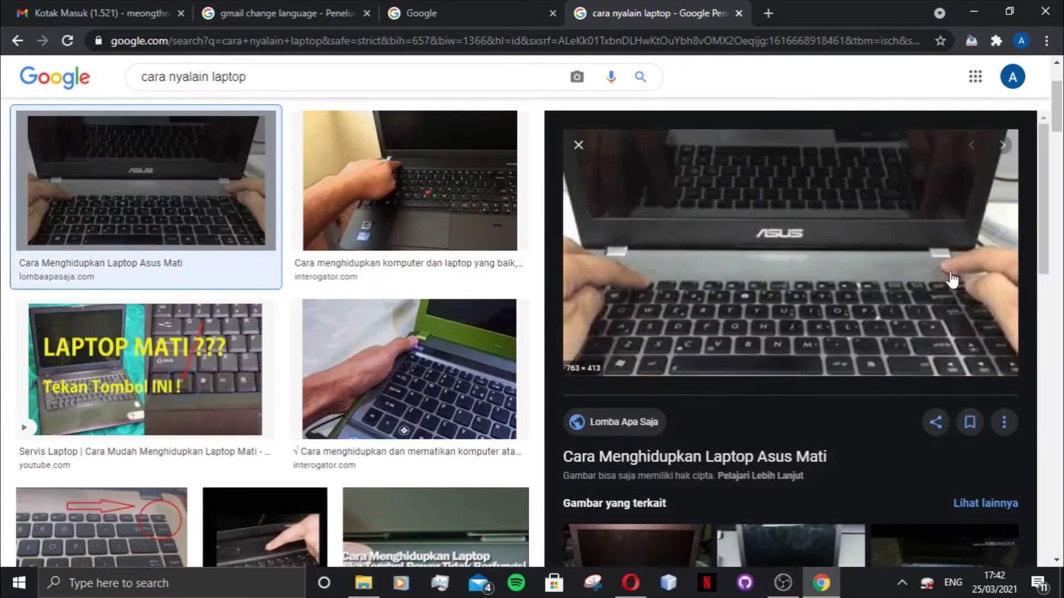
scroll(348, 184, "up", 3)
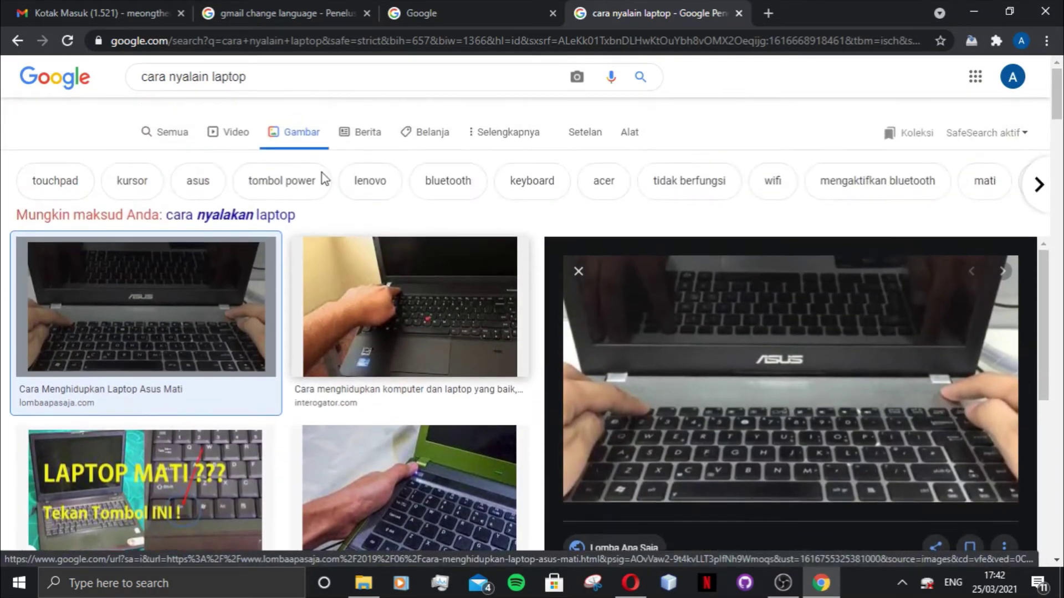
left_click(182, 138)
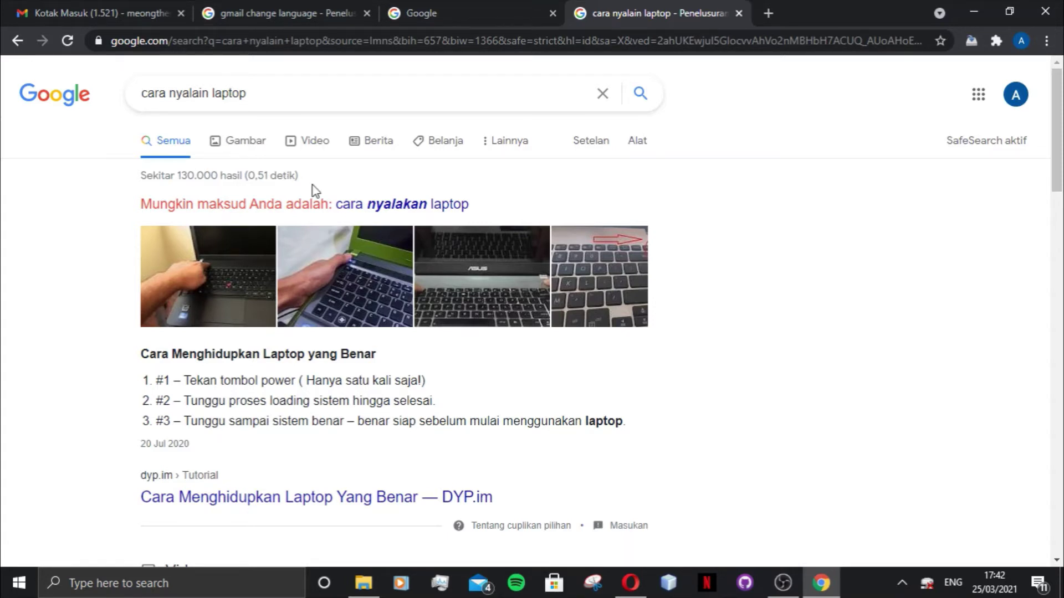
left_click(976, 11)
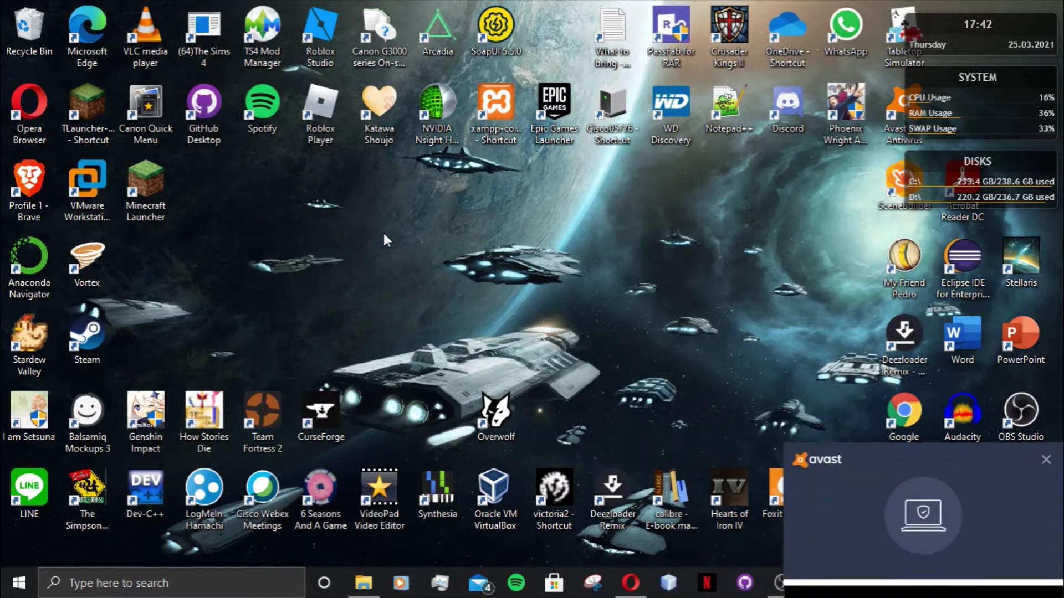
- Dismiss the Avast notice and try a taskbar search for 'inter' without launching anything
left_click(1045, 321)
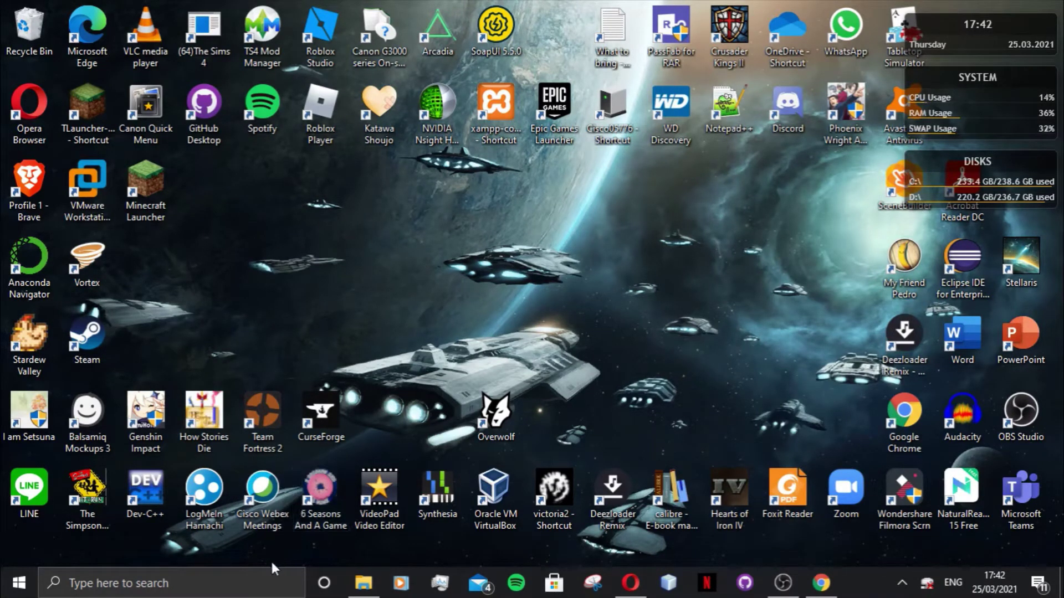
left_click(266, 582)
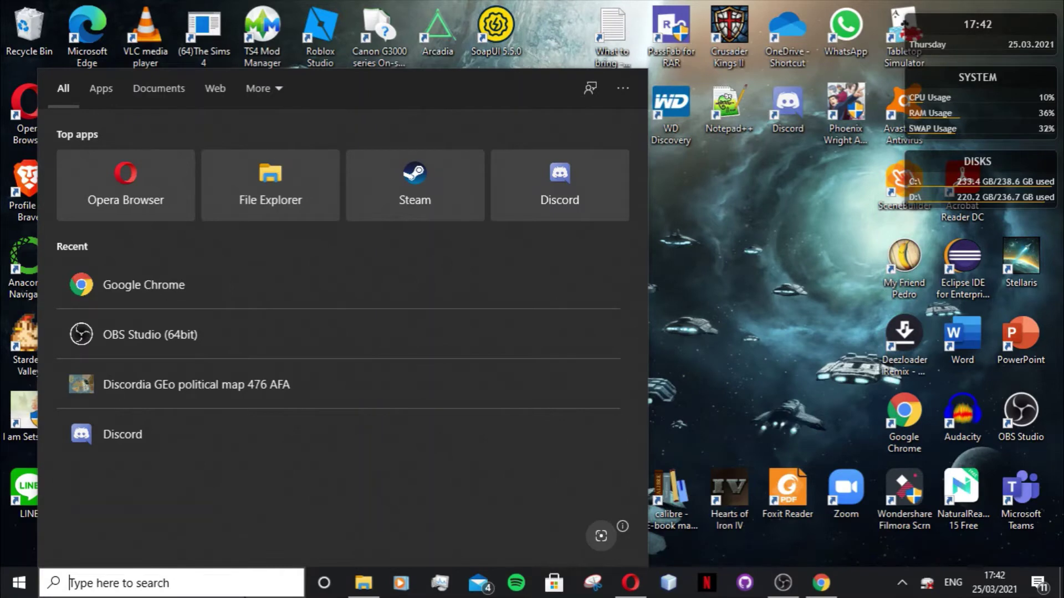
type("inter")
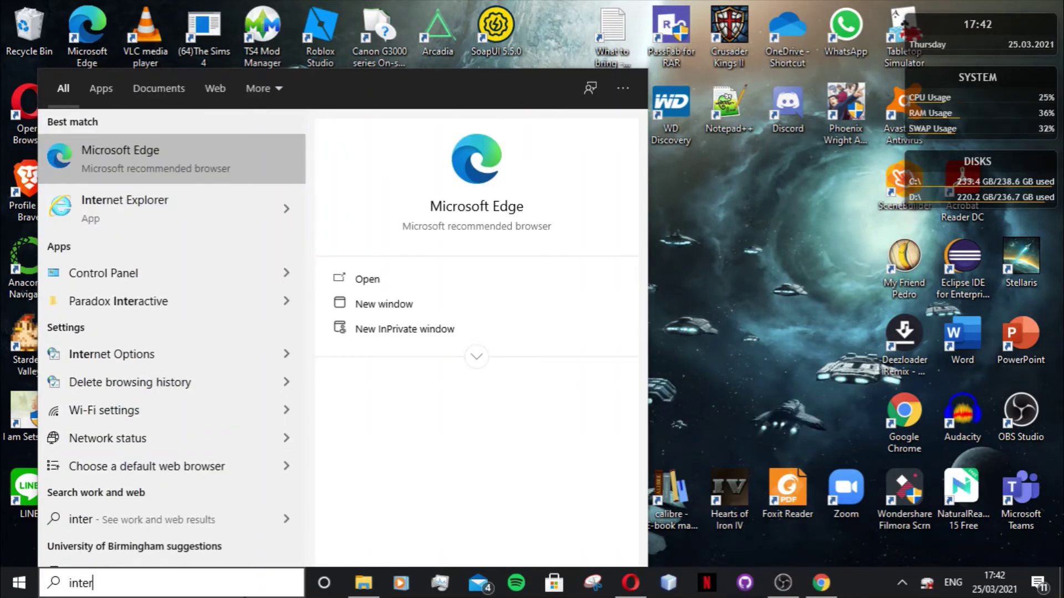
key("Down")
key("Up")
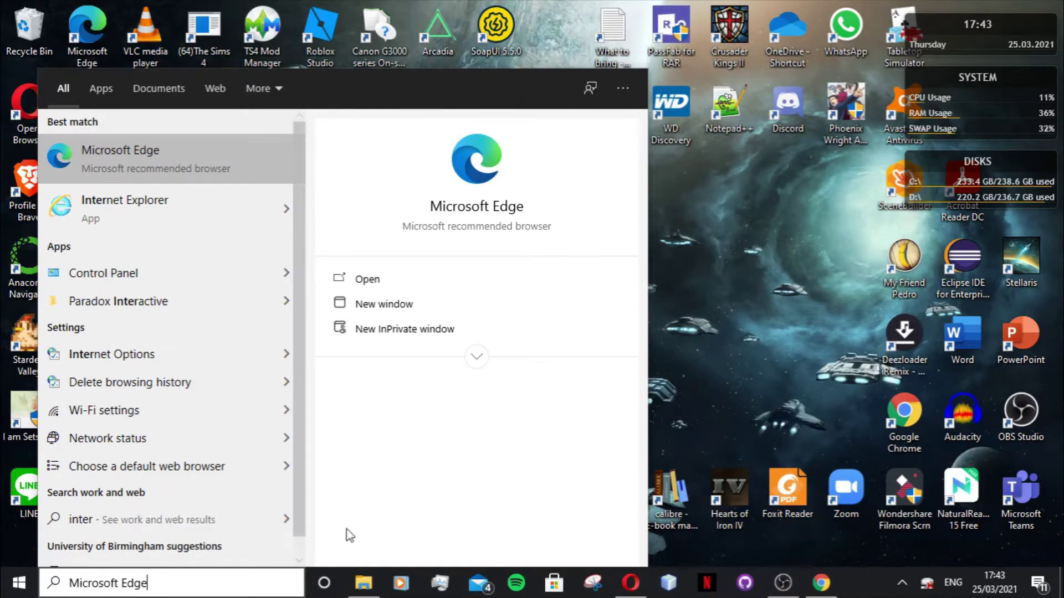
left_click(697, 334)
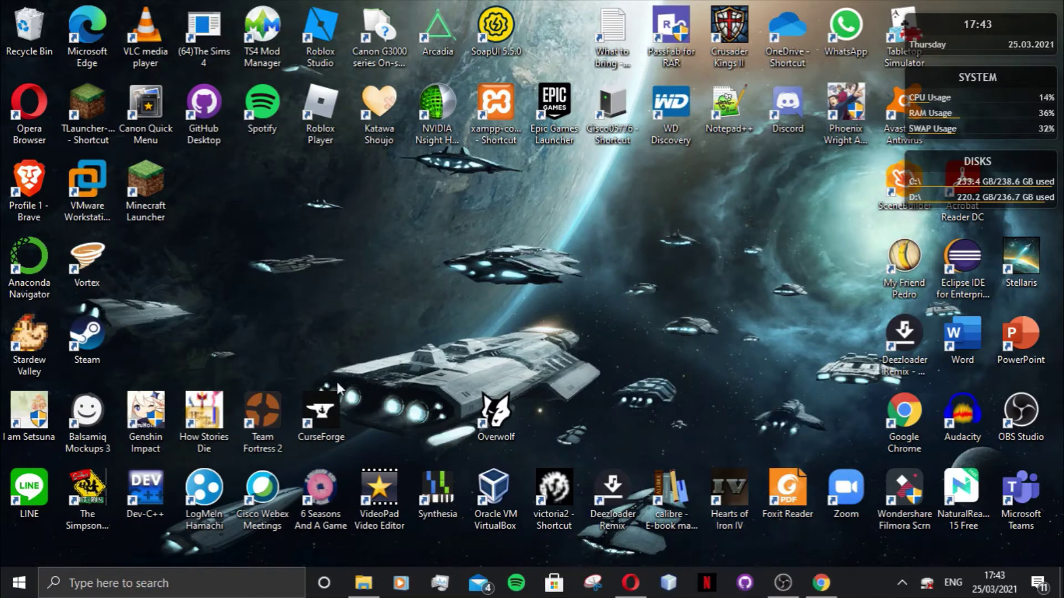
- Try a taskbar search for 'ch', close it, and restore the minimized Chrome window
left_click(249, 583)
type("ch")
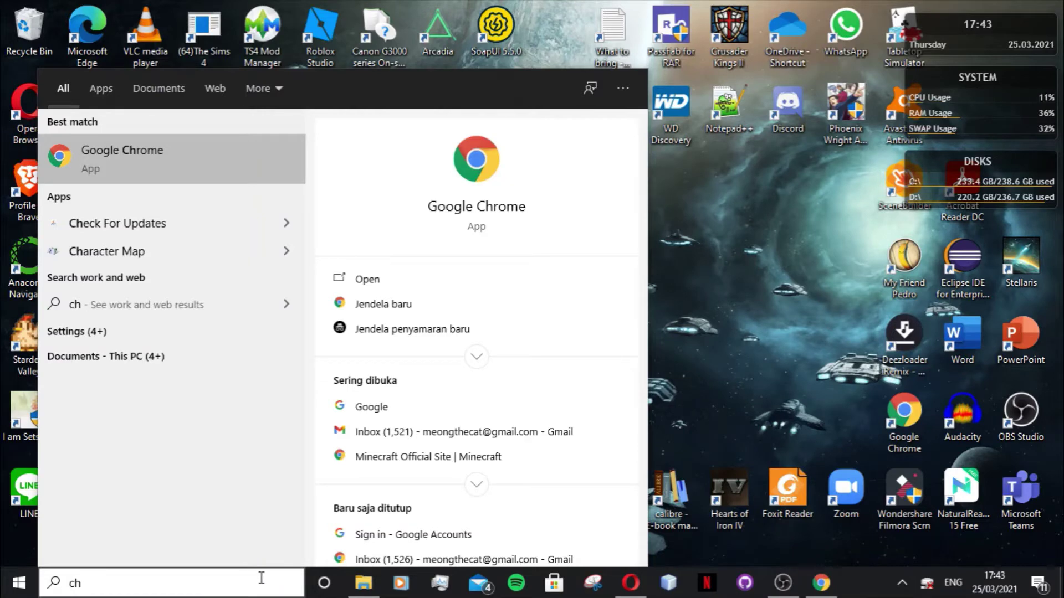
left_click(810, 518)
left_click(821, 583)
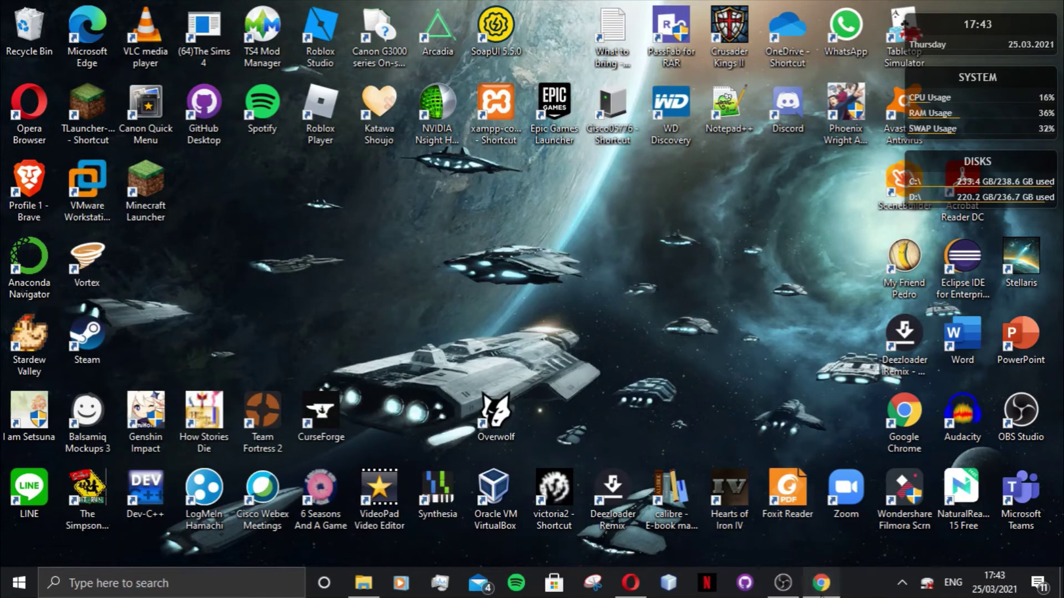
- Open gmail.com in the Google home page tab
left_click(603, 93)
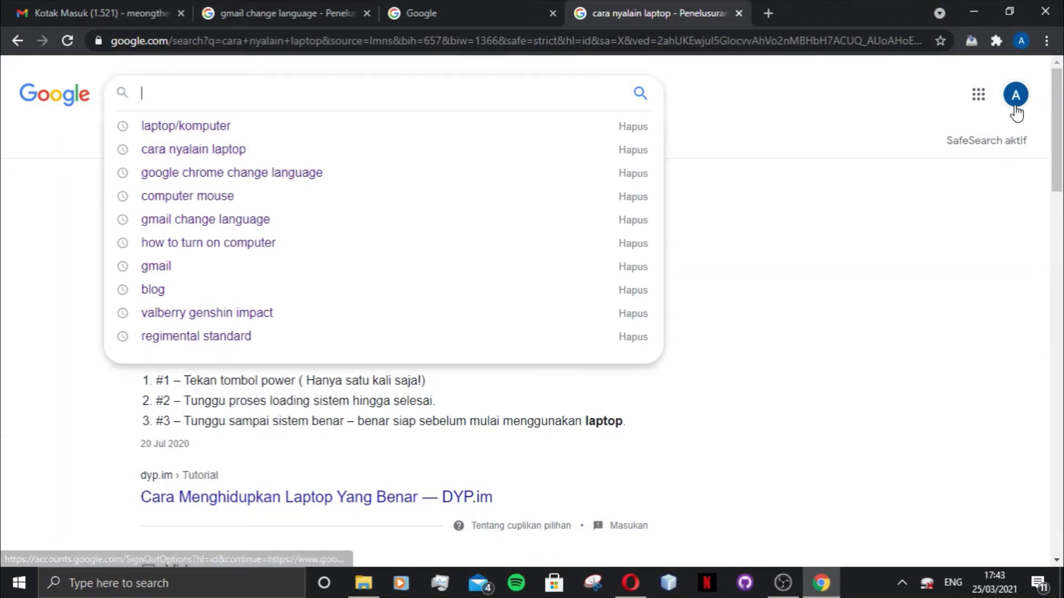
left_click(499, 23)
left_click(481, 44)
type("gma")
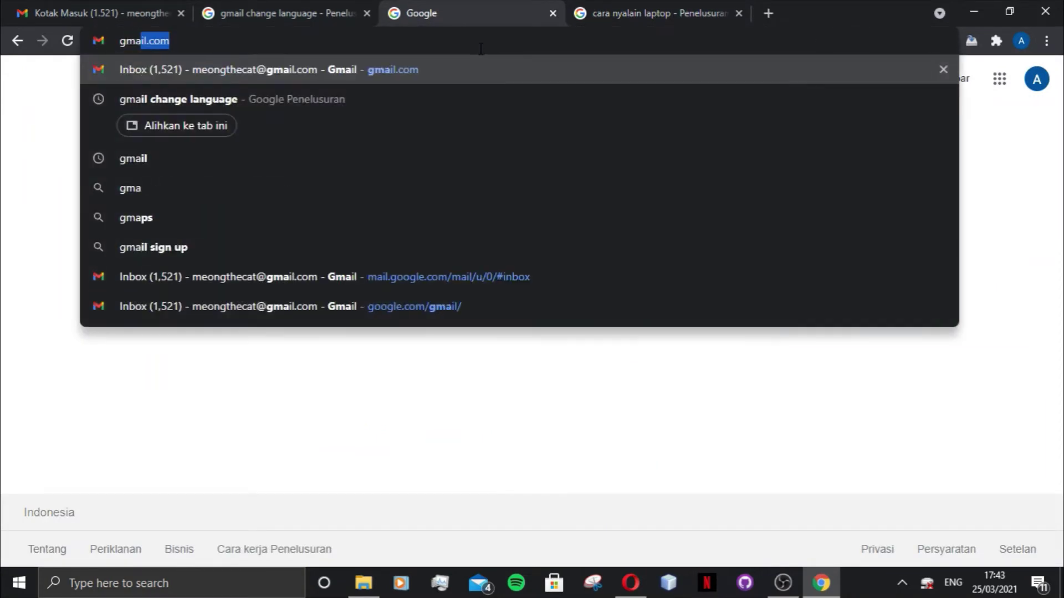
type("il")
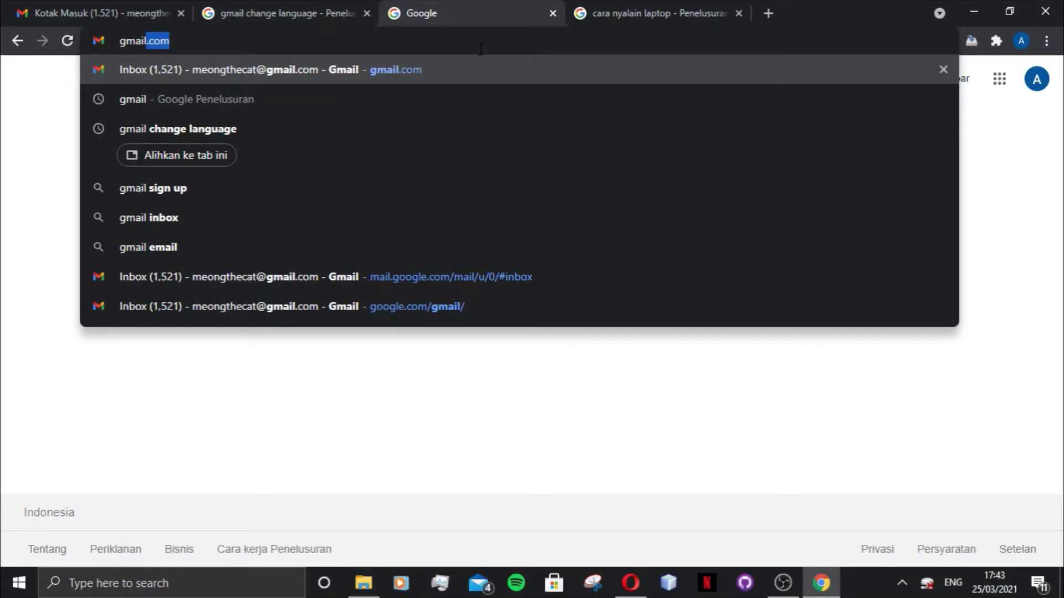
type(".")
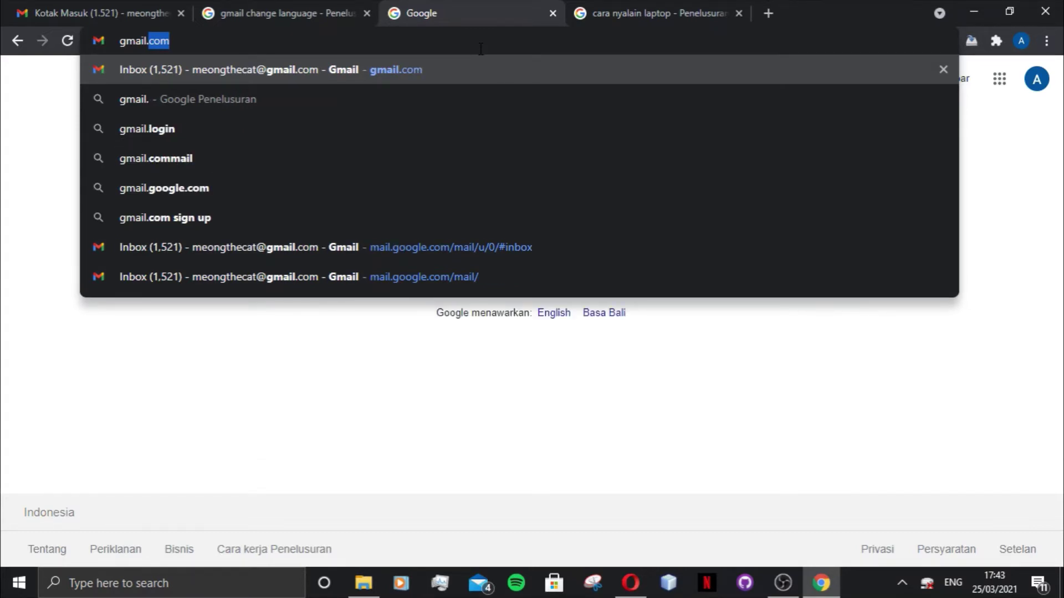
type("com")
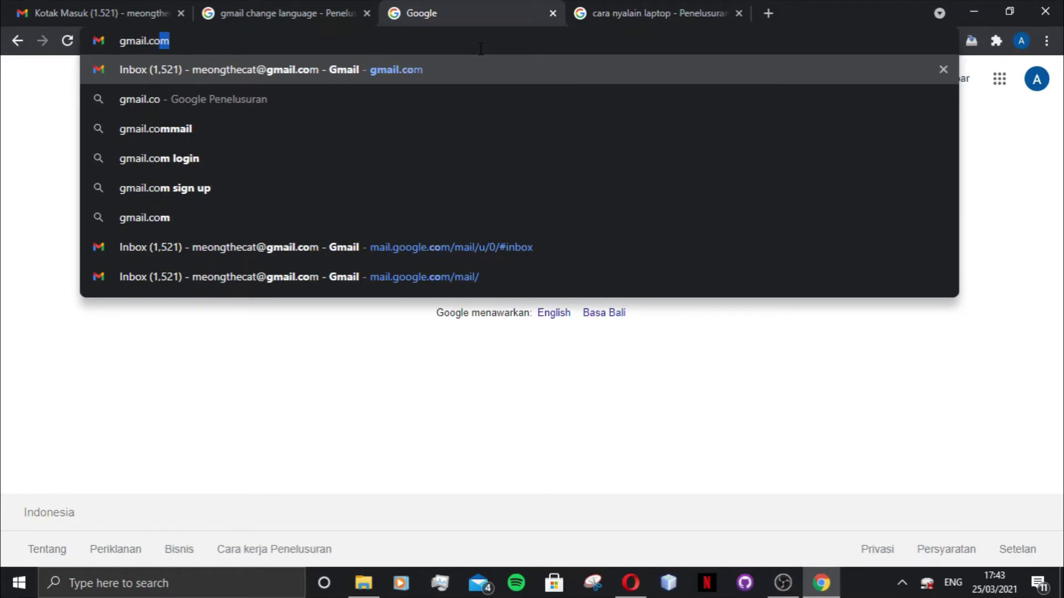
key("Return")
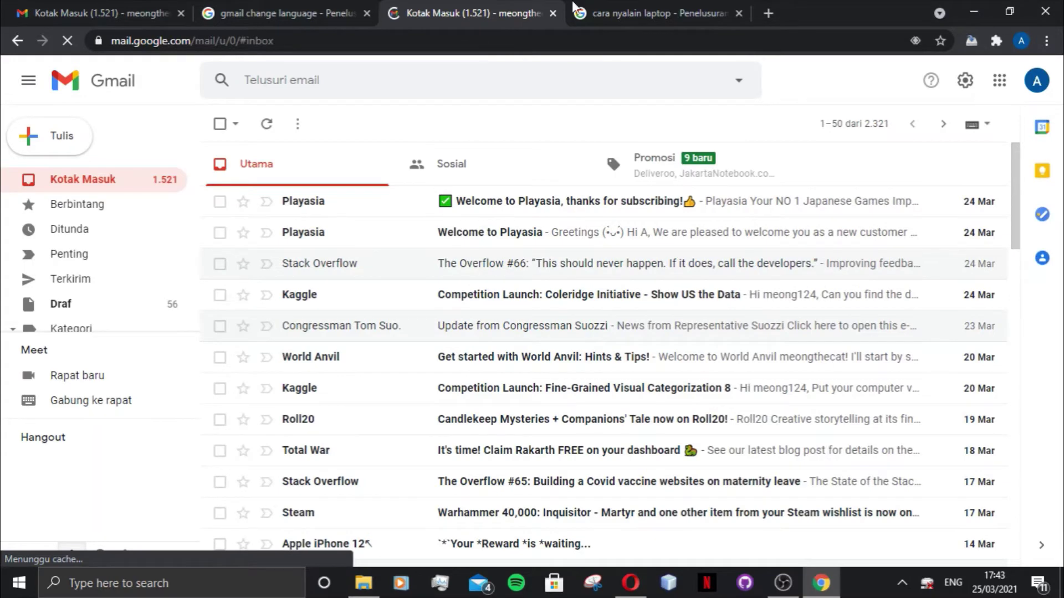
- Search 'keyboard laptop' images in the other tab, then return to the Gmail inbox
left_click(637, 13)
type("keyboard")
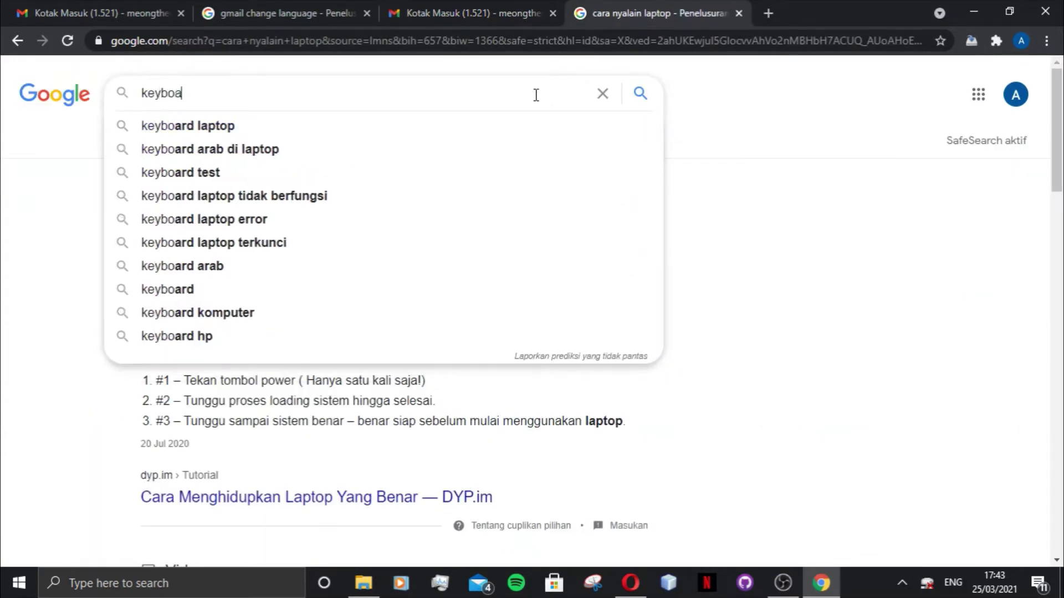
key("Down")
key("Return")
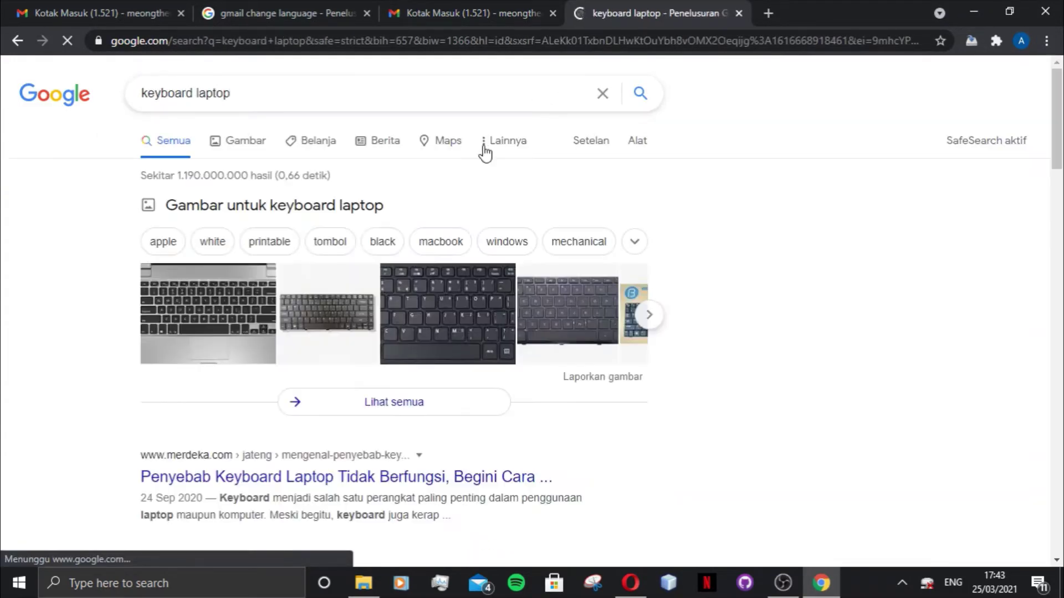
left_click(351, 295)
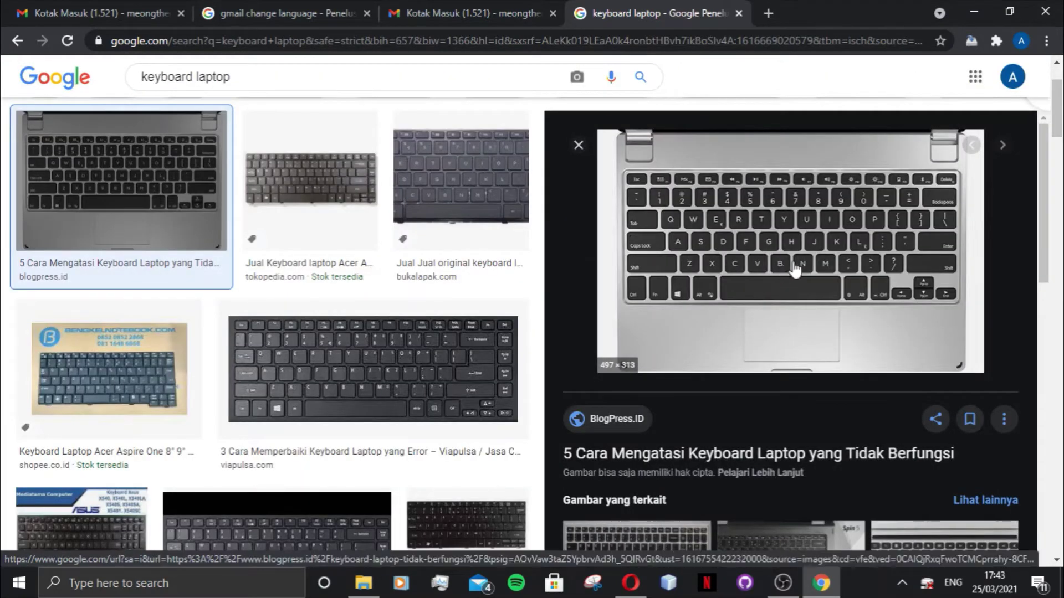
left_click(318, 8)
left_click(451, 6)
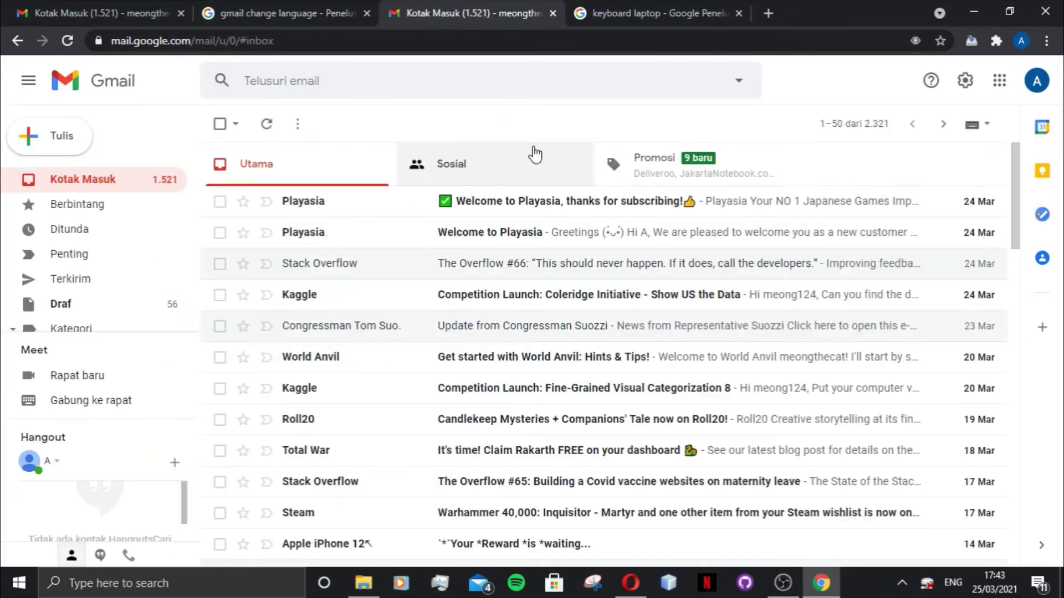
- Start a new personal Google account (Untuk diri sendiri) and enter the holder's first and last name
left_click(1037, 82)
scroll(969, 266, "down", 3)
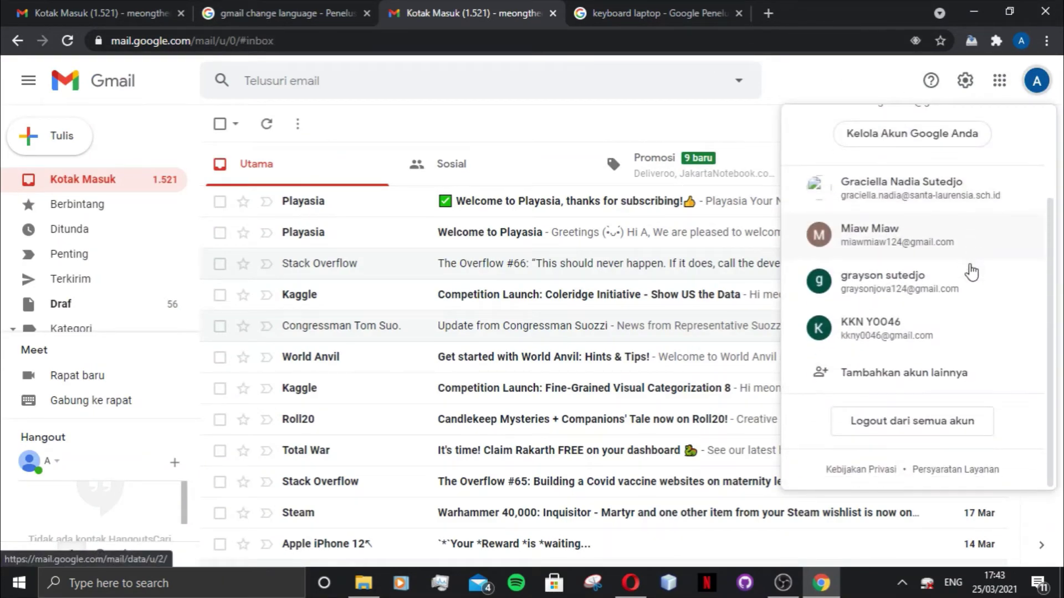
left_click(935, 370)
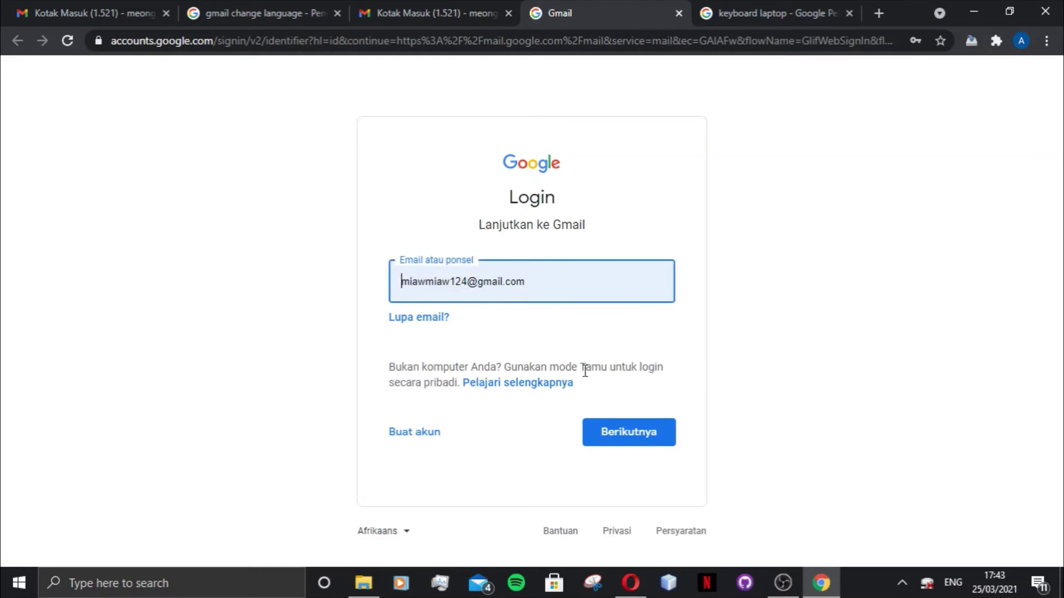
left_click(424, 437)
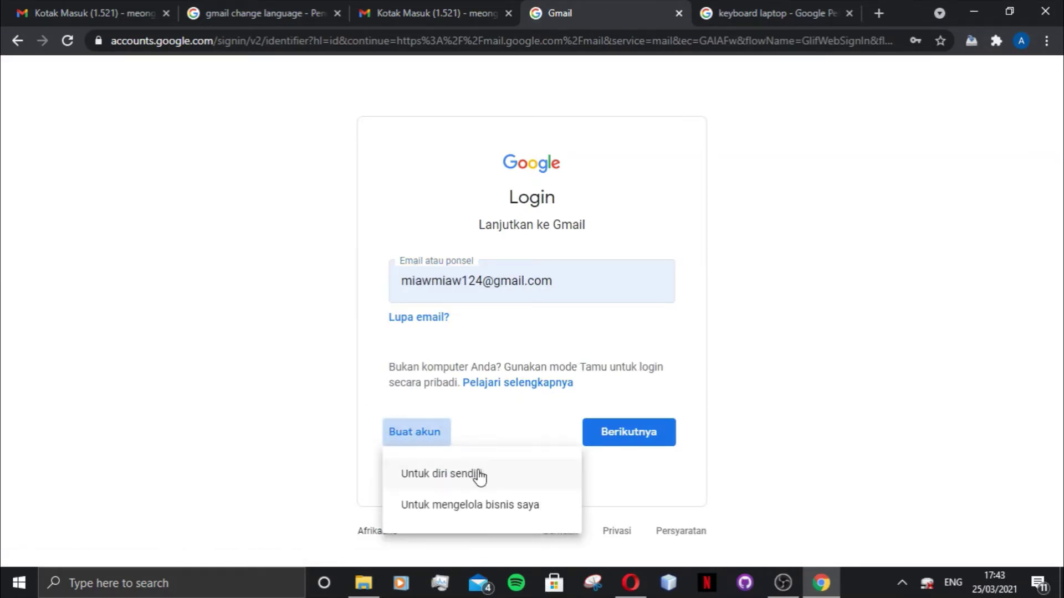
left_click(462, 461)
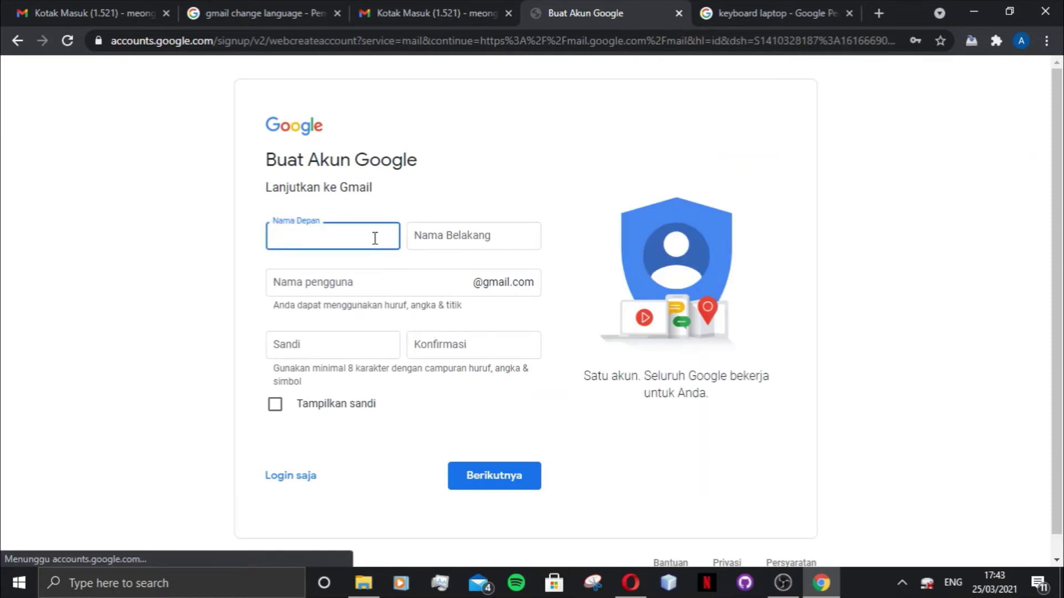
type("KKN")
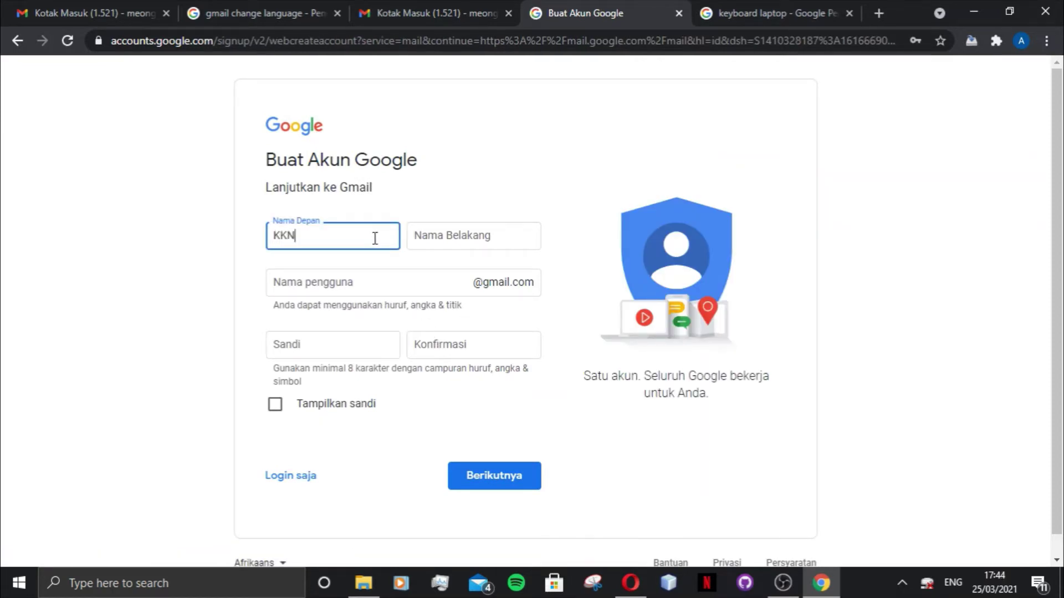
left_click(435, 240)
type("UGM")
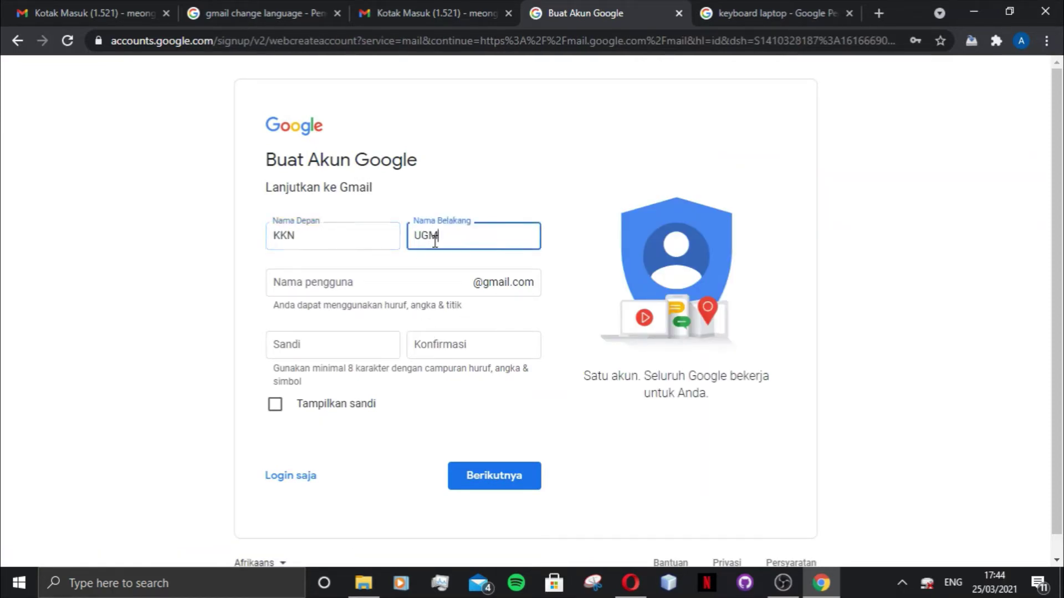
- Choose a new username, replacing the one that was already taken
left_click(434, 275)
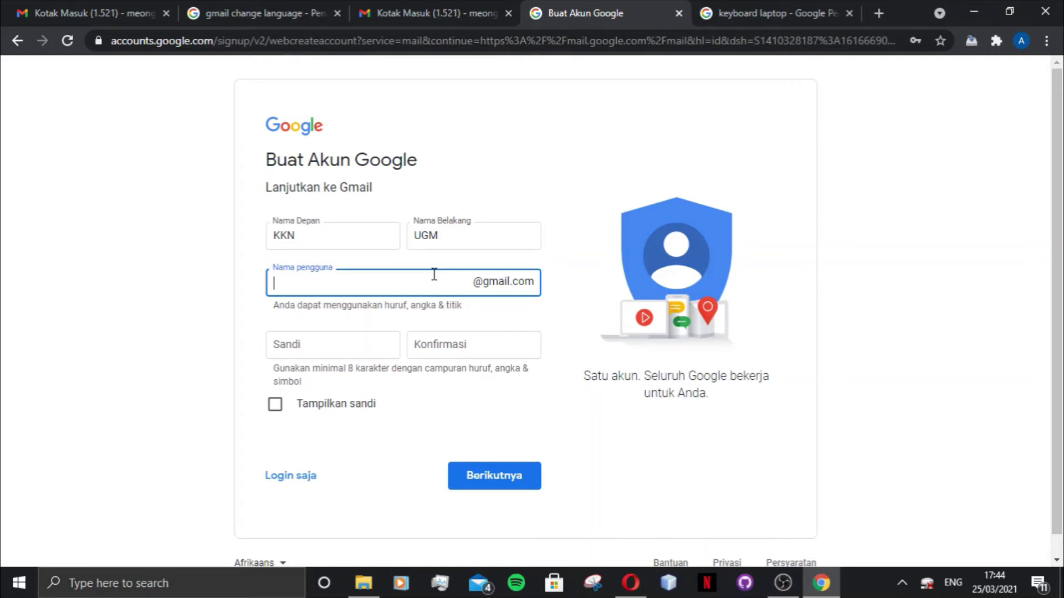
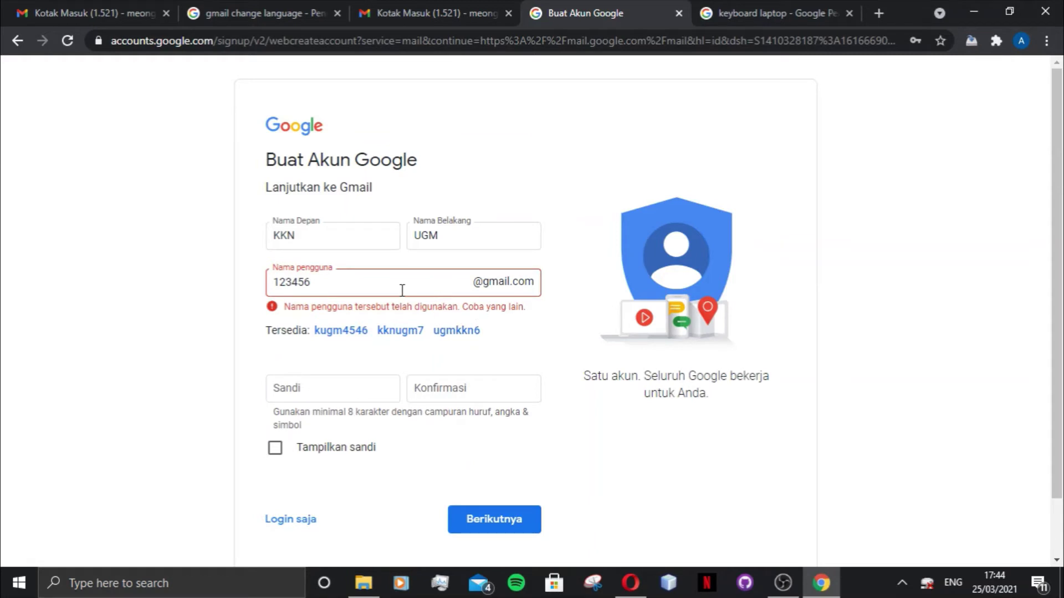
left_click_drag(403, 286, 64, 298)
type("kk")
key("BackSpace")
key("BackSpace")
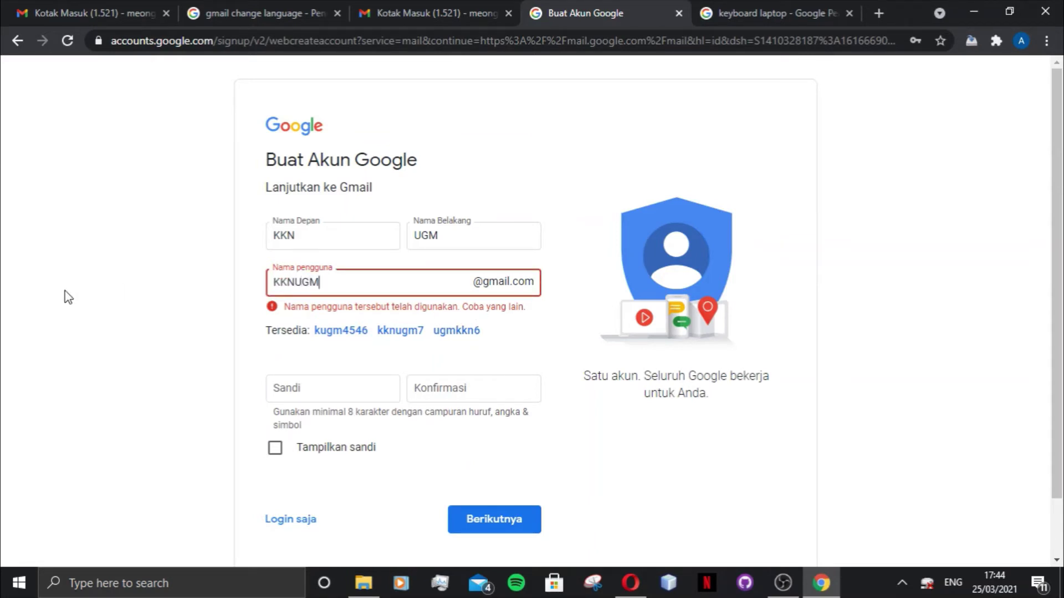
- Enter and confirm the account password, then submit the sign-up details
left_click(275, 447)
left_click(347, 394)
left_click(571, 457)
left_click(355, 388)
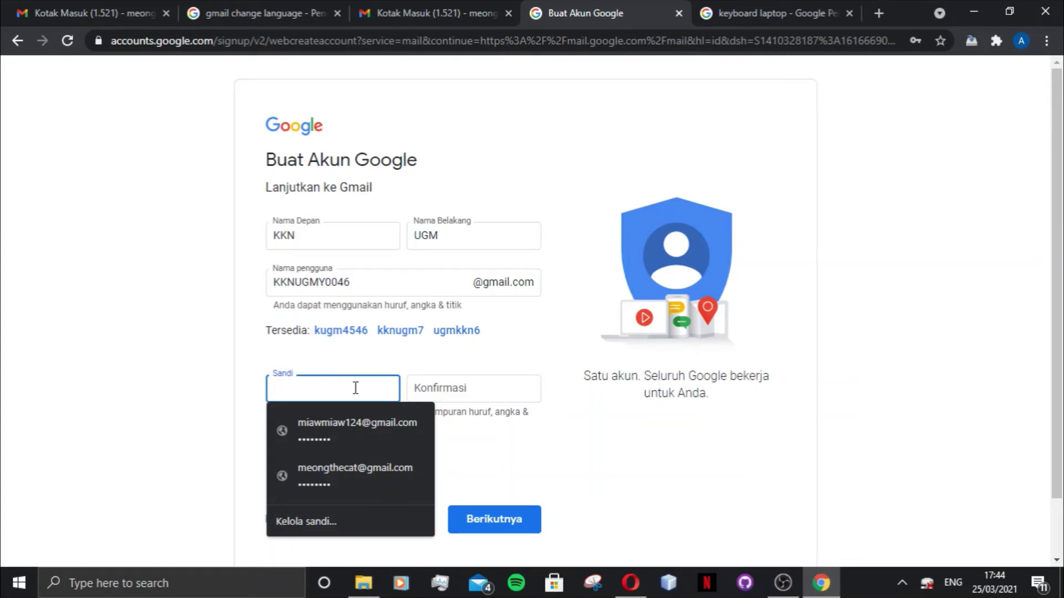
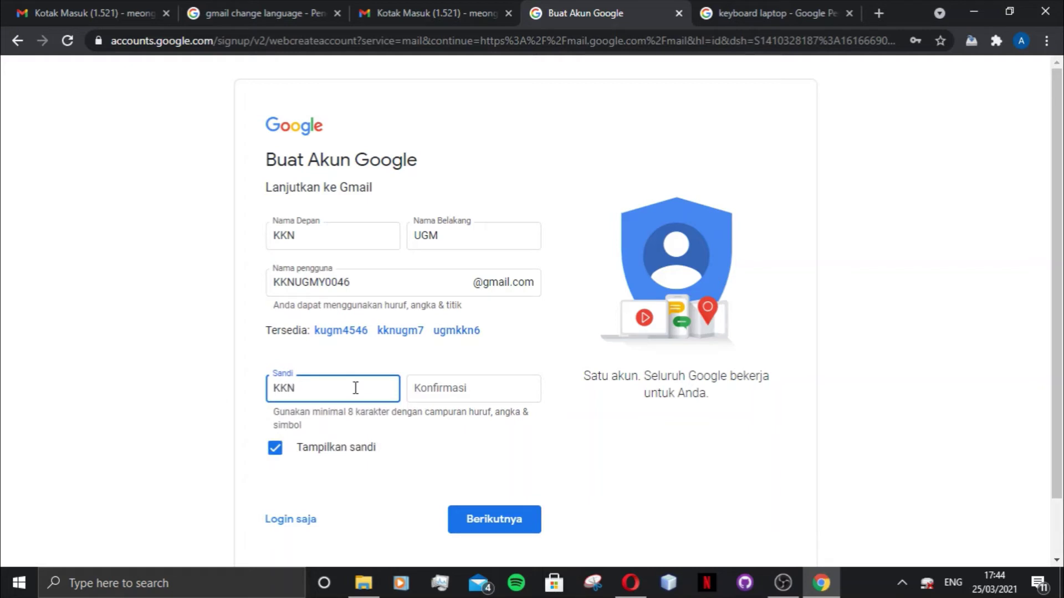
left_click(468, 391)
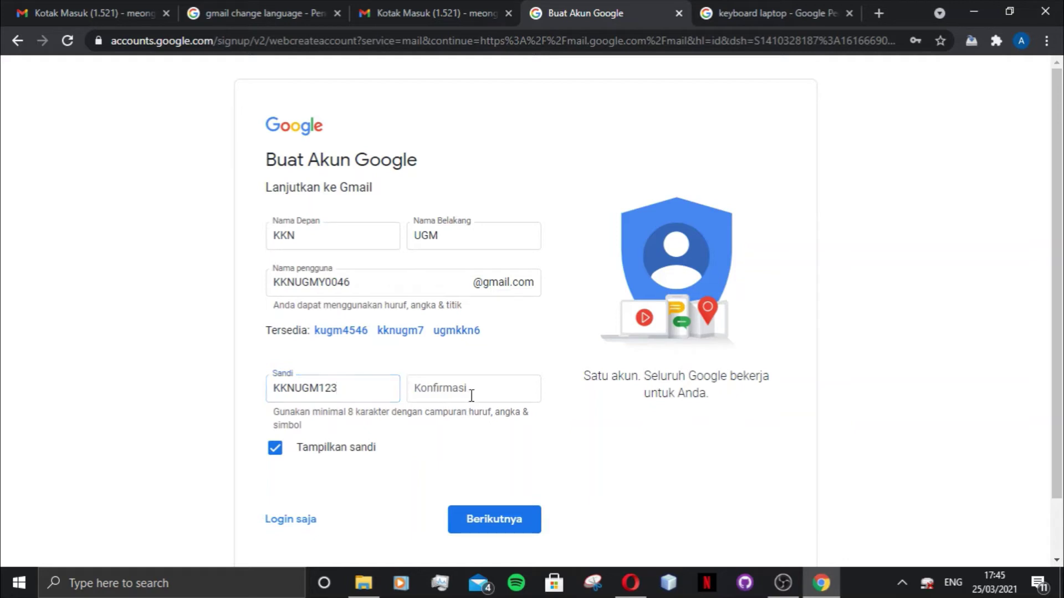
left_click(475, 525)
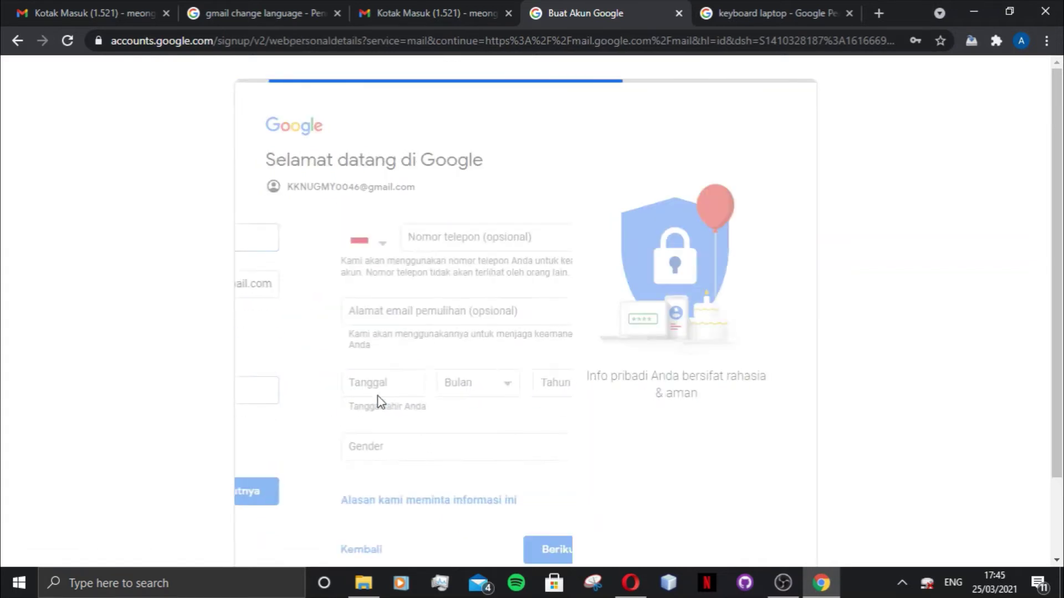
left_click(330, 383)
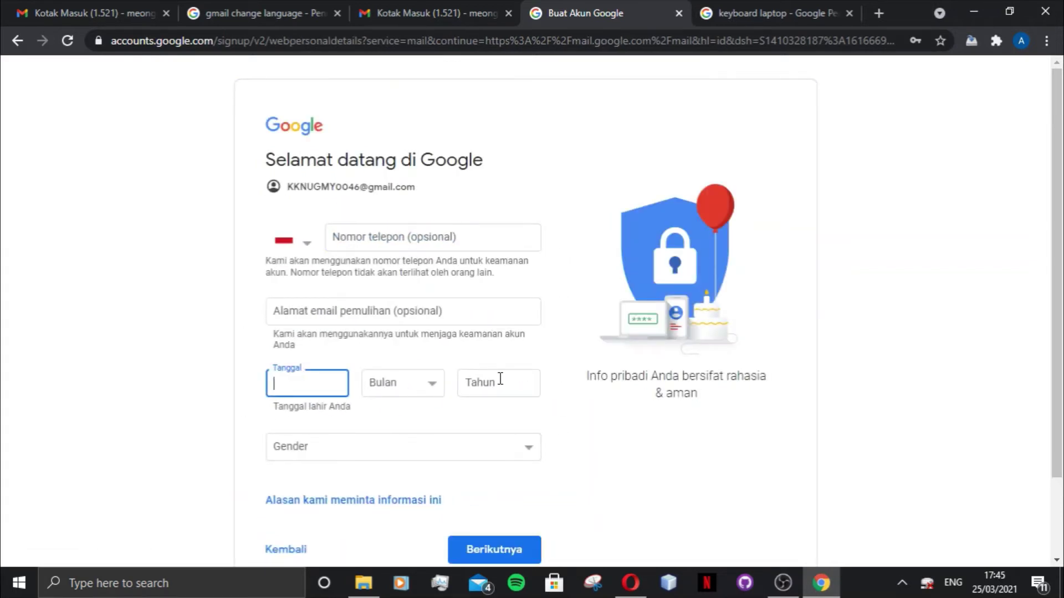
key("BackSpace")
type("12")
left_click(430, 382)
left_click(410, 107)
left_click(482, 382)
type("1960")
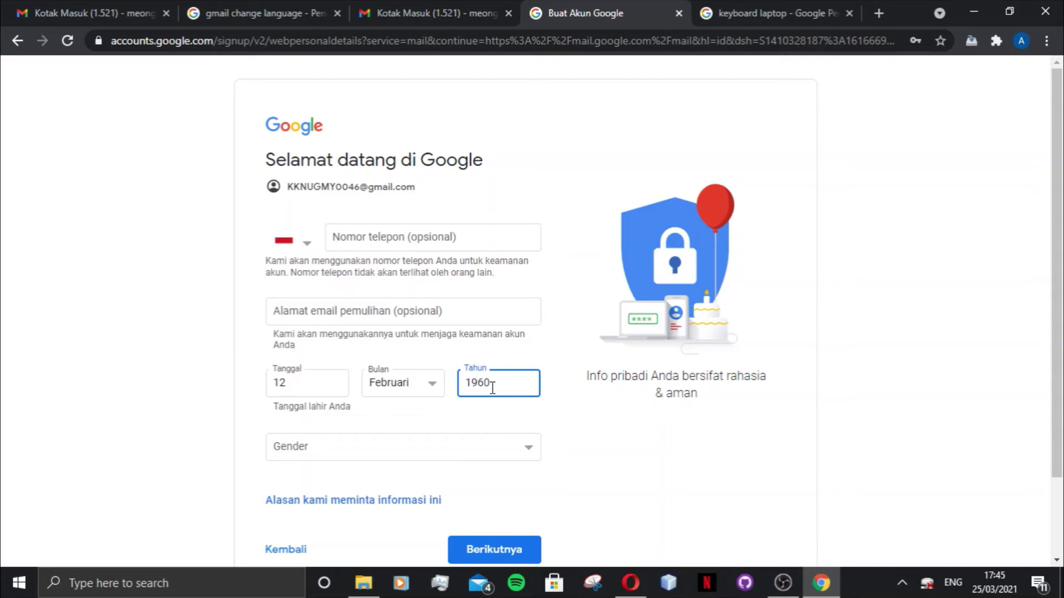
- Set gender to Tidak ingin memberi tahu and continue to the privacy terms
left_click(463, 454)
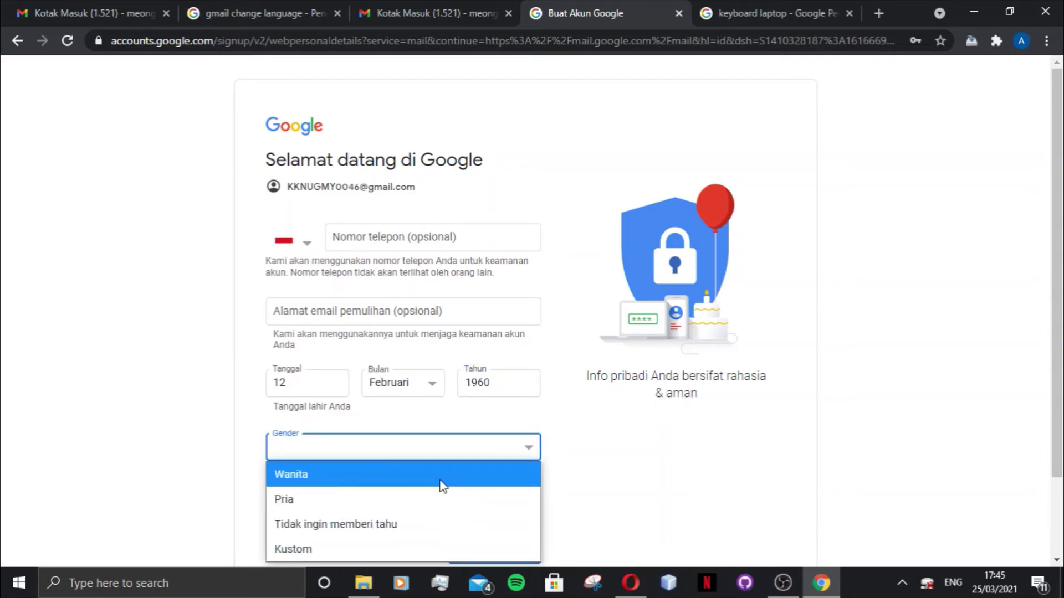
left_click(383, 549)
scroll(486, 443, "down", 1)
left_click(493, 380)
left_click(422, 449)
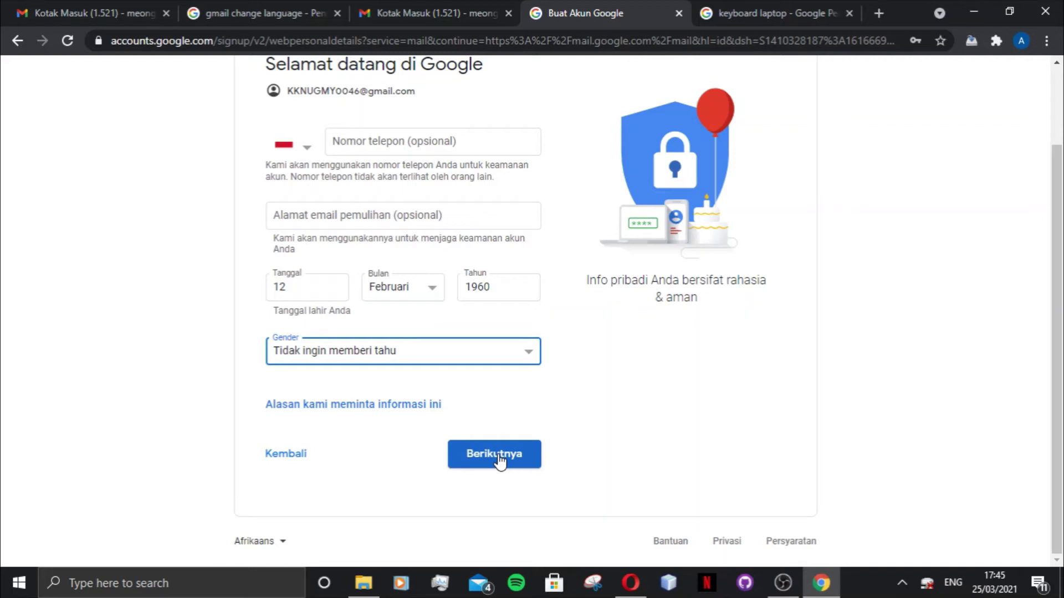
left_click(499, 458)
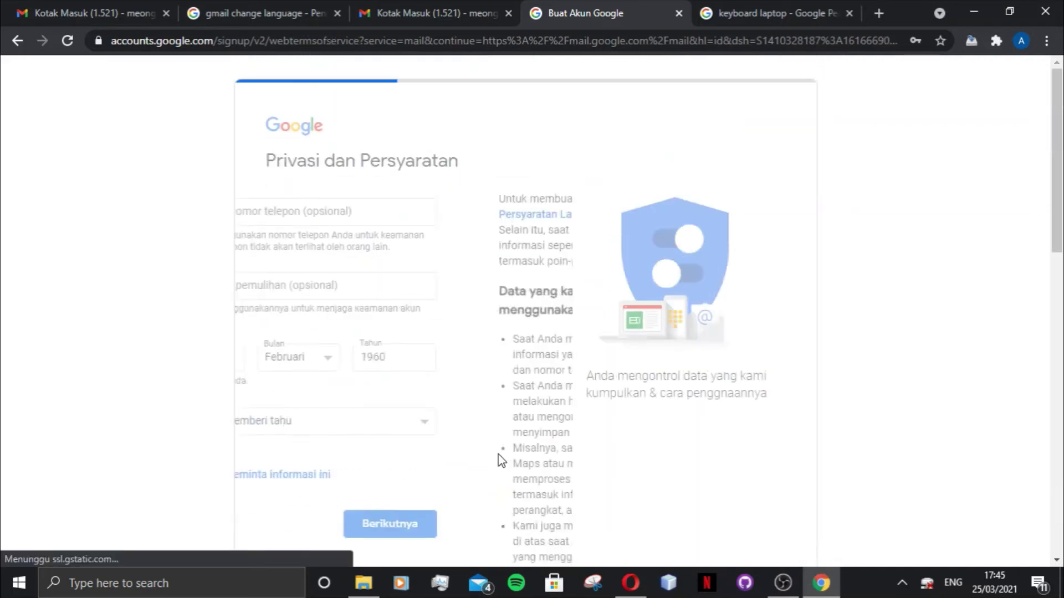
- Agree to the Privasi dan Persyaratan terms with Saya setuju, then move to the keyboard laptop tab
scroll(501, 366, "down", 10)
scroll(501, 366, "down", 5)
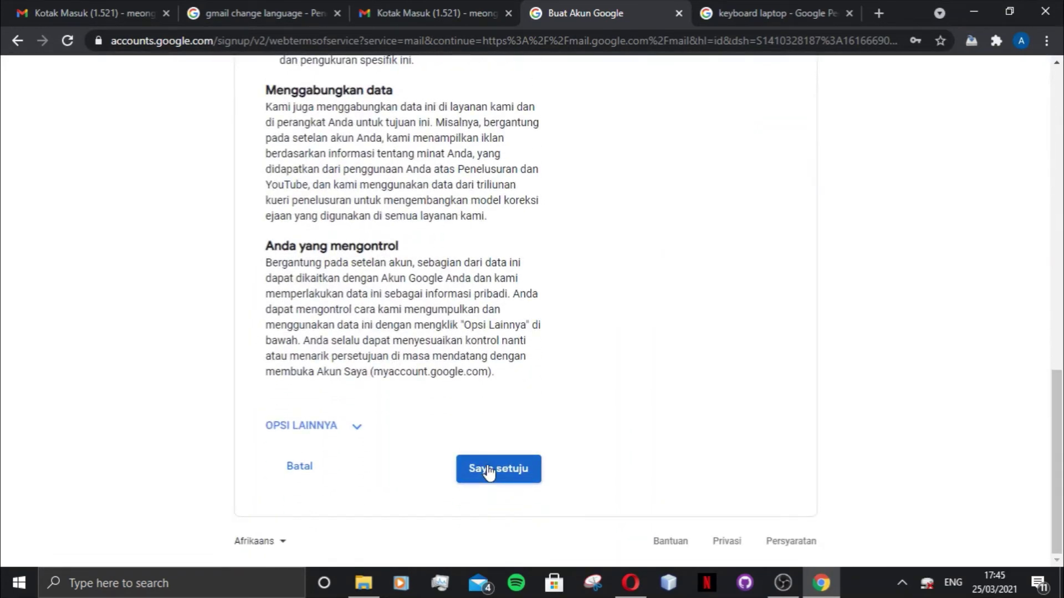
left_click(488, 469)
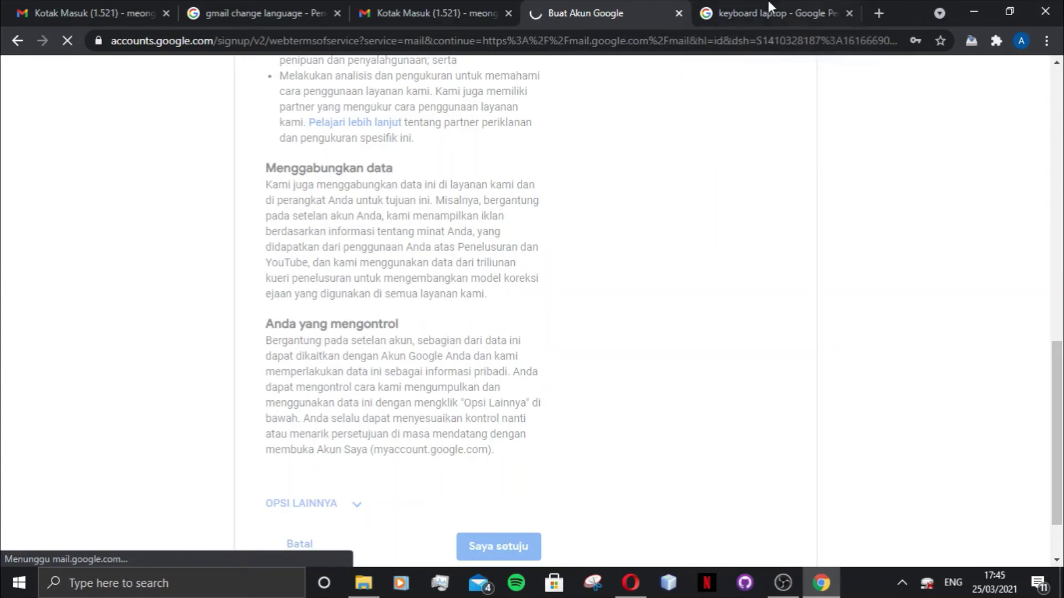
key("ctrl+Tab")
- Load youtube.com in the keyboard laptop tab
scroll(489, 137, "up", 2)
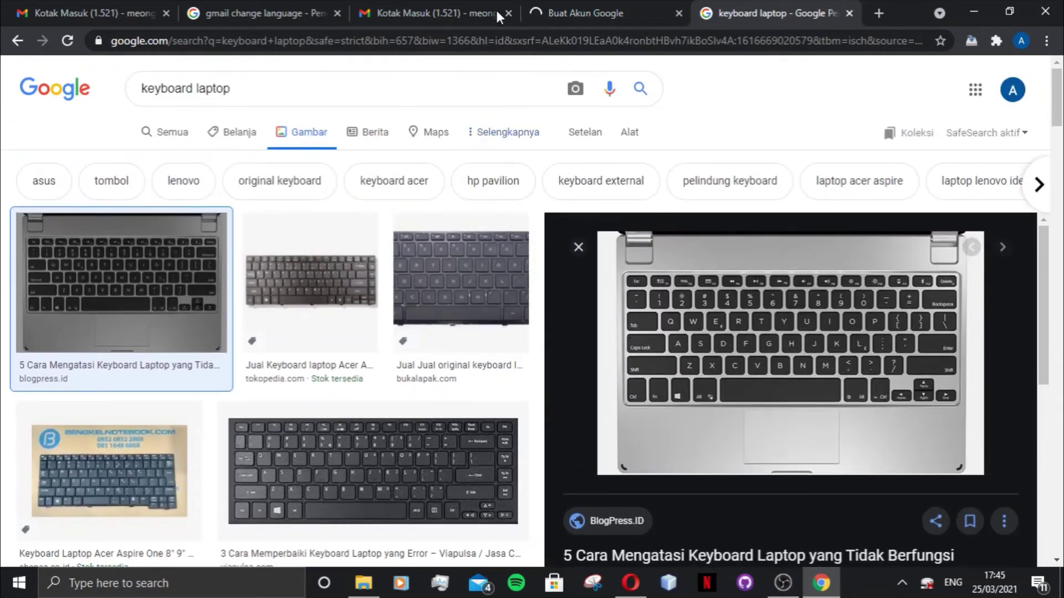
left_click(513, 48)
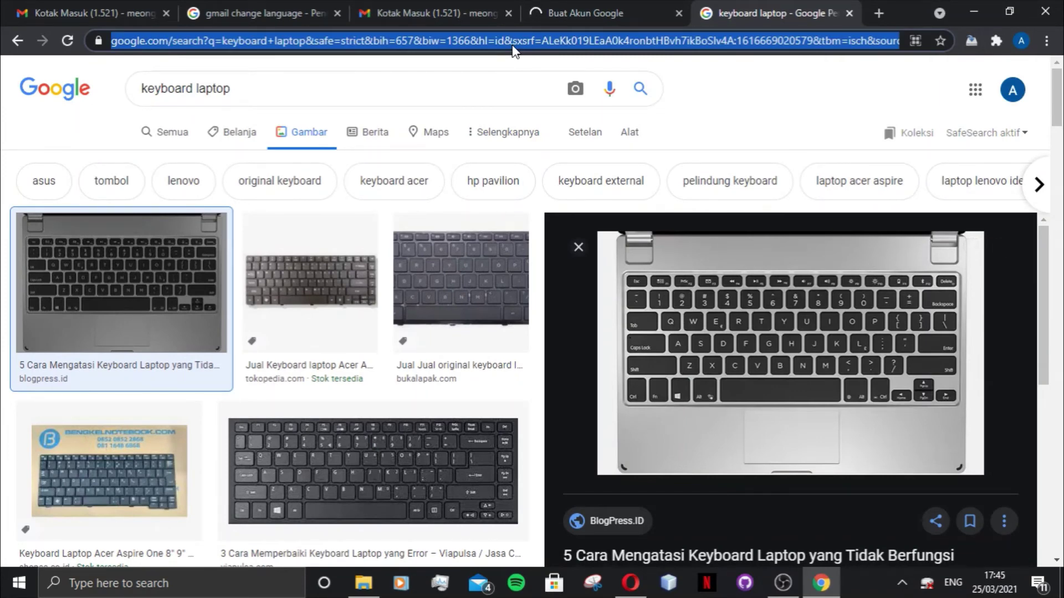
type("youtube.com")
key("Return")
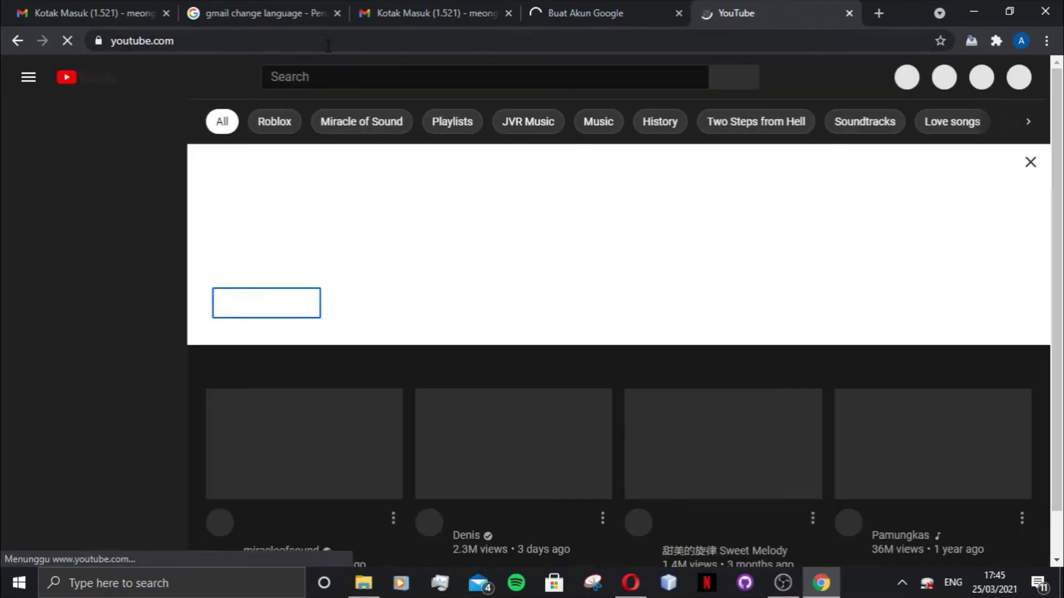
- Replace the address with 123.blogspot.com to load the BLOGBLOGBLOG blog
left_click(328, 44)
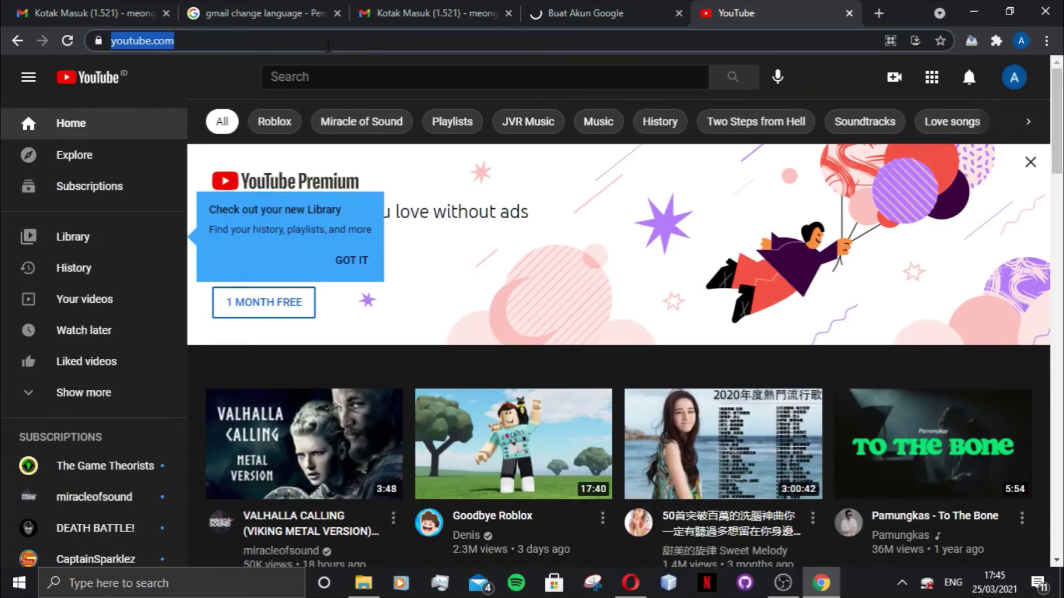
key("BackSpace")
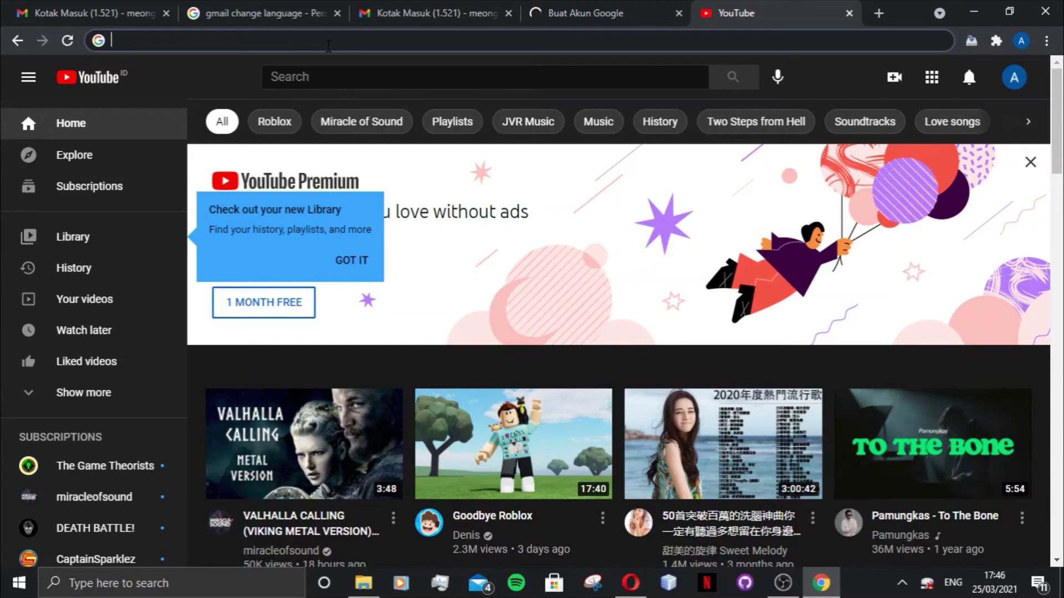
type("12")
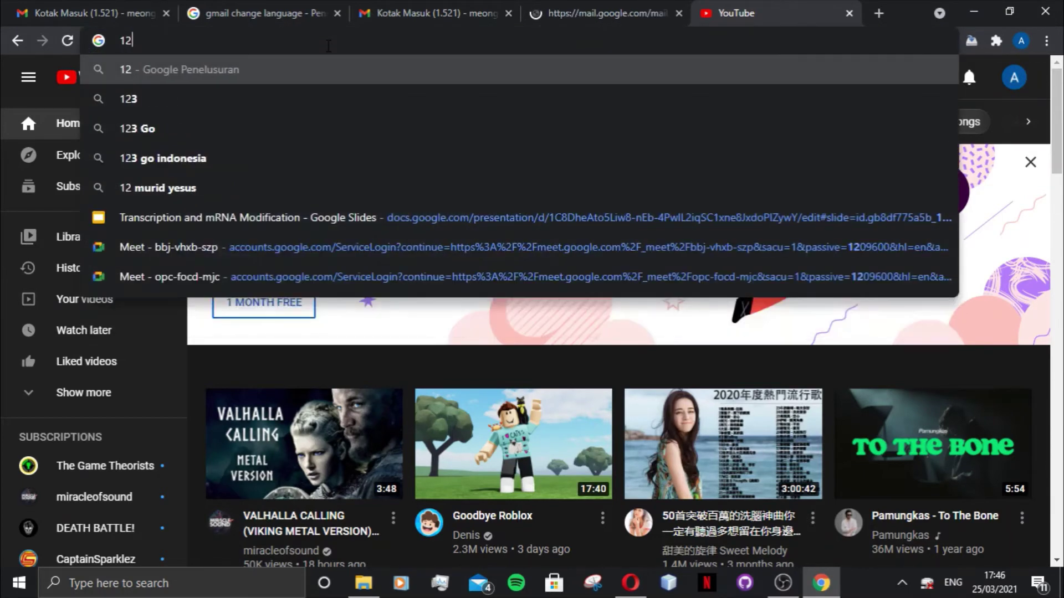
type("3.blogspot.com")
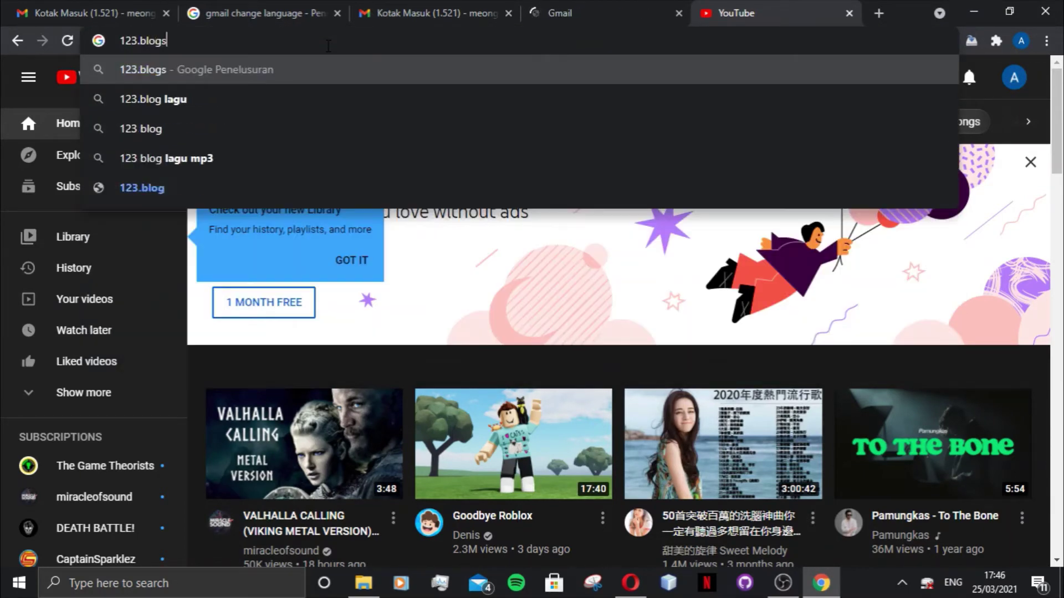
key("Return")
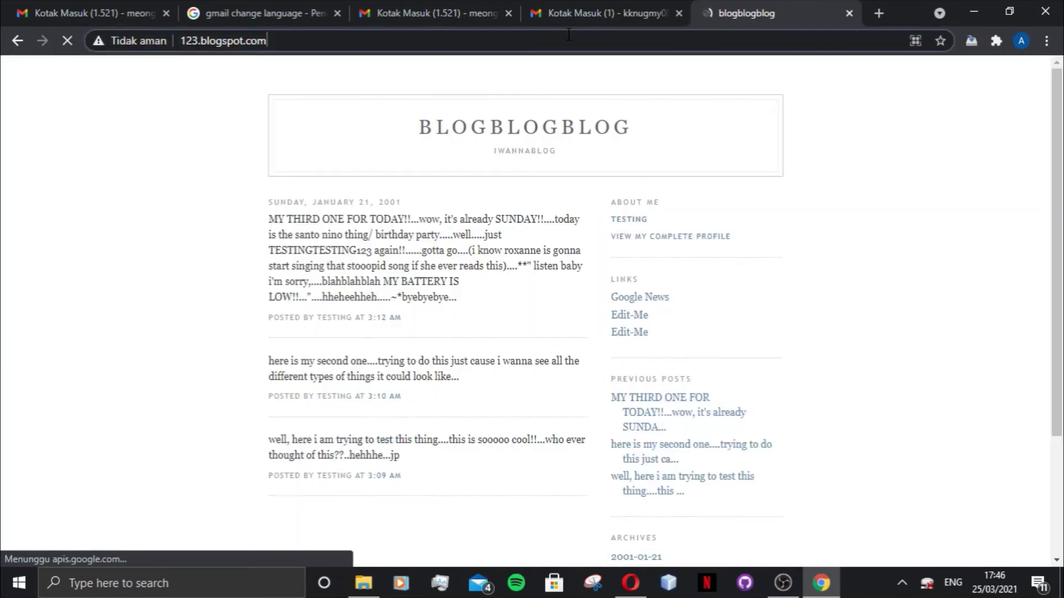
left_click(568, 34)
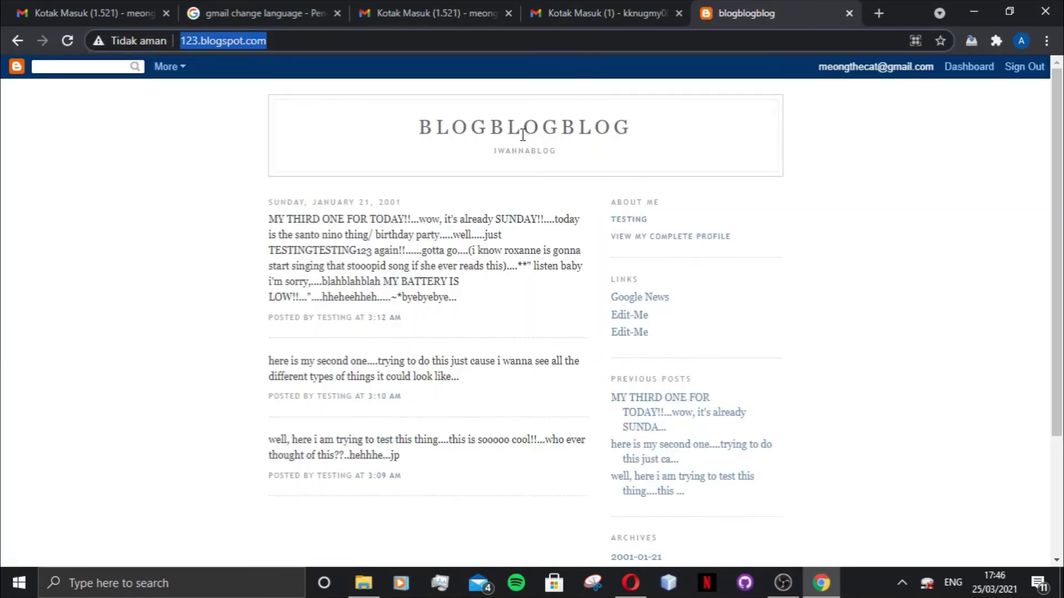
- Dismiss the Google Meet popup in the new inbox, check the signed-in account, and return to the blog tab
left_click(610, 12)
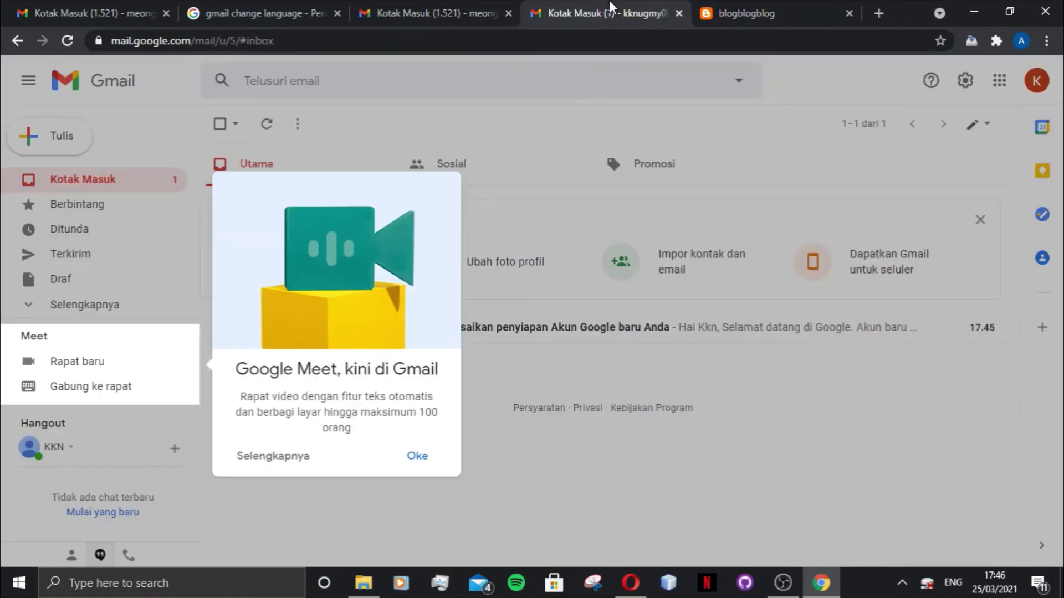
left_click(418, 456)
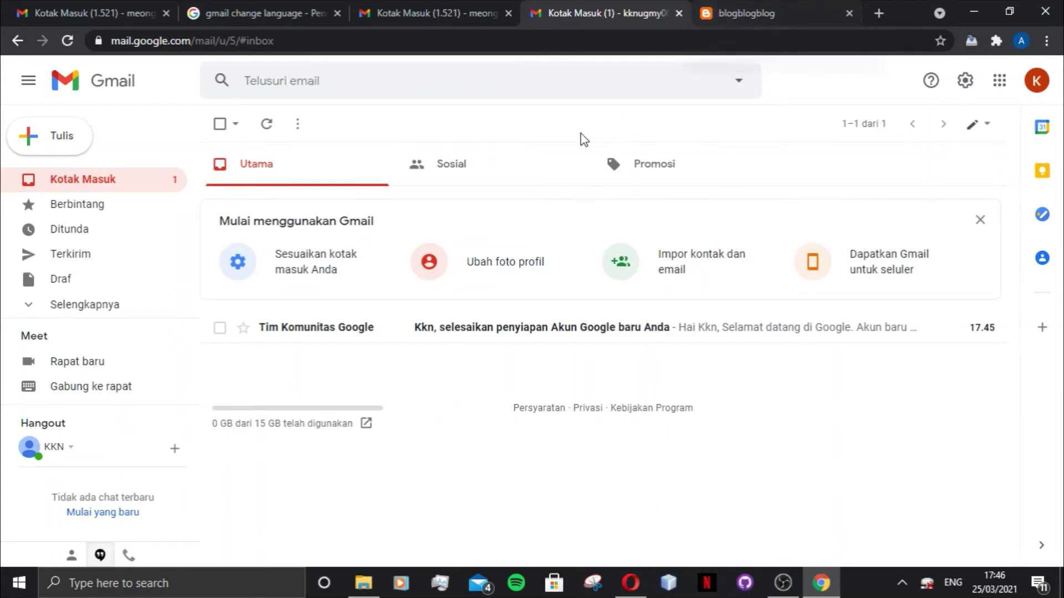
left_click(1040, 81)
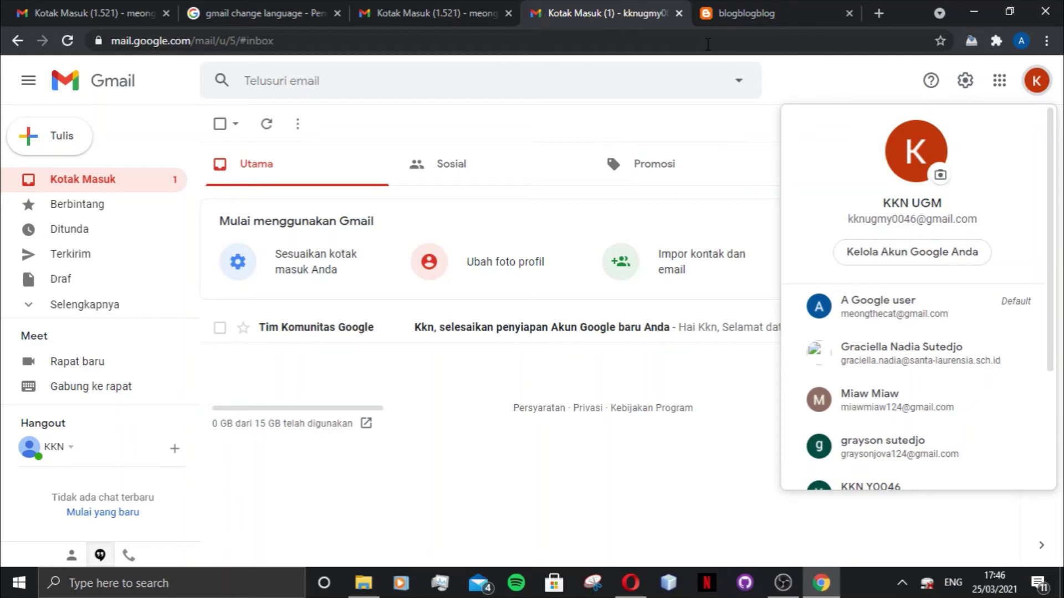
left_click(776, 3)
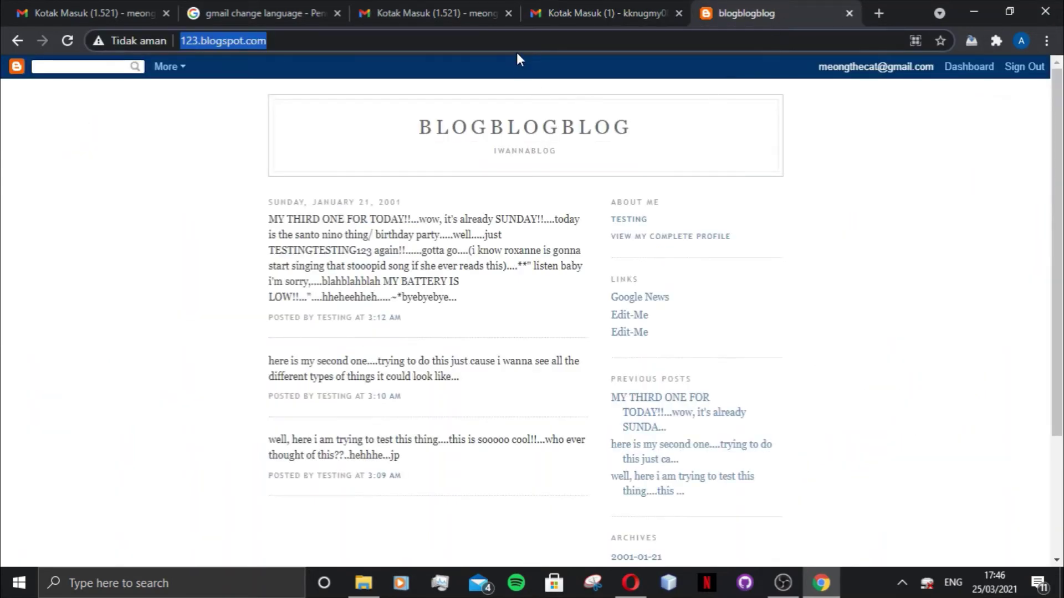
- Load the Google homepage and search for 'blogspot'
type("go")
key("Return")
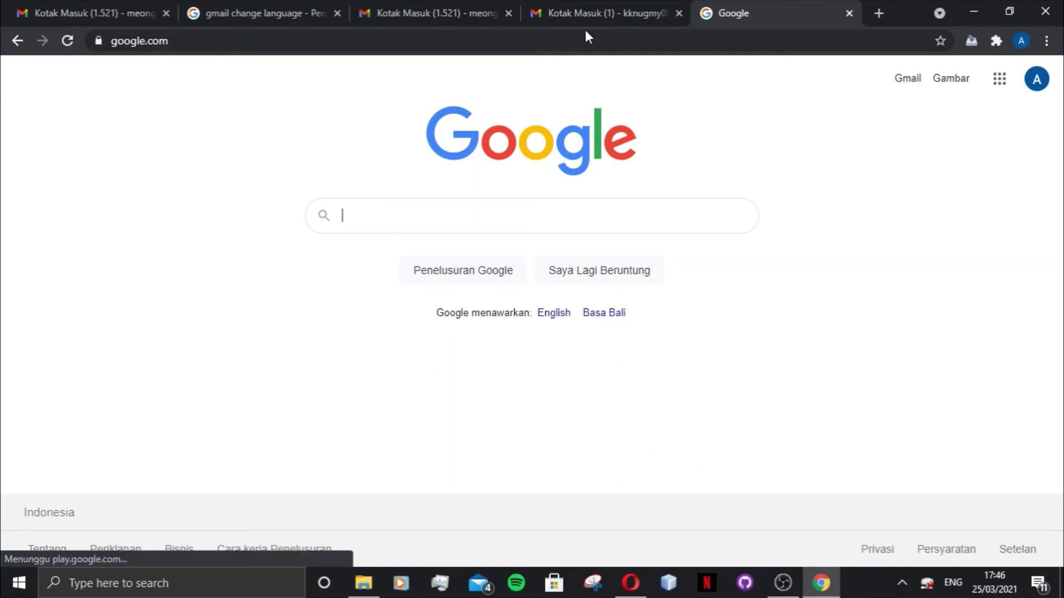
left_click(1034, 84)
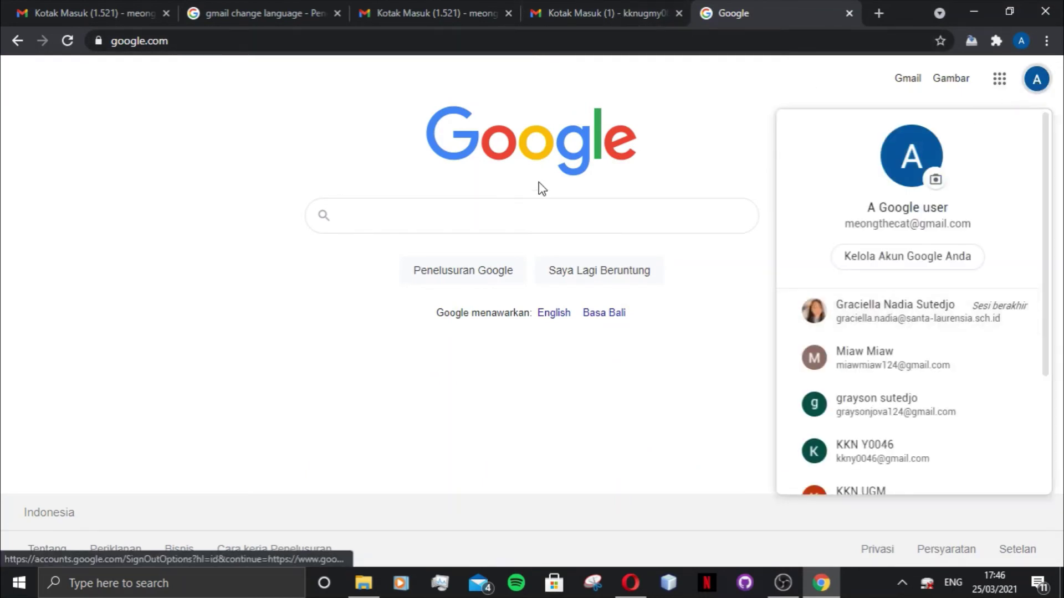
left_click(520, 206)
type("blogspot")
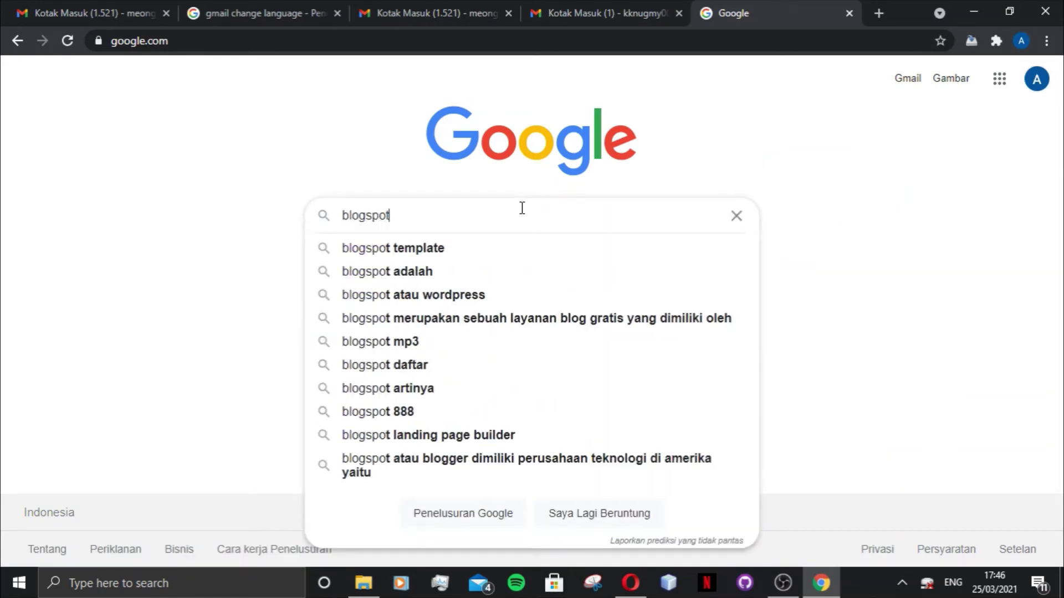
key("Return")
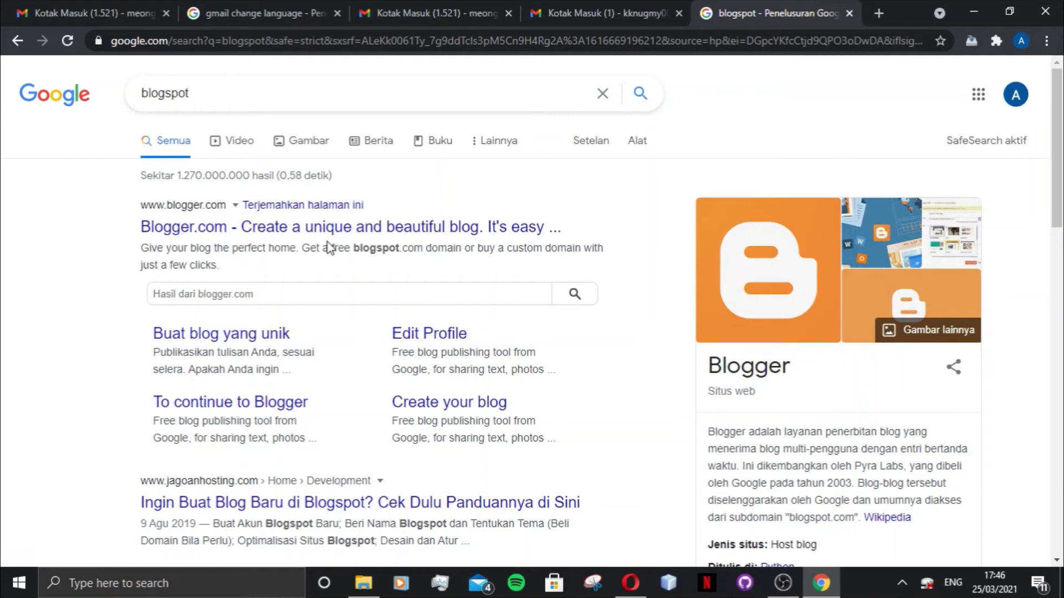
- Go to blogger.com through the address bar
left_click(284, 46)
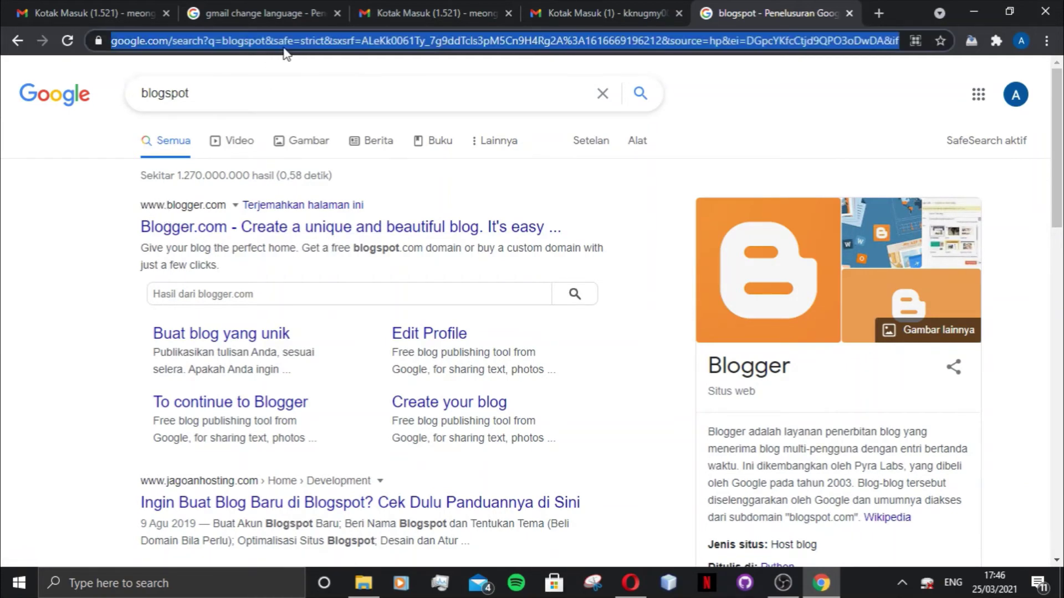
type("blo")
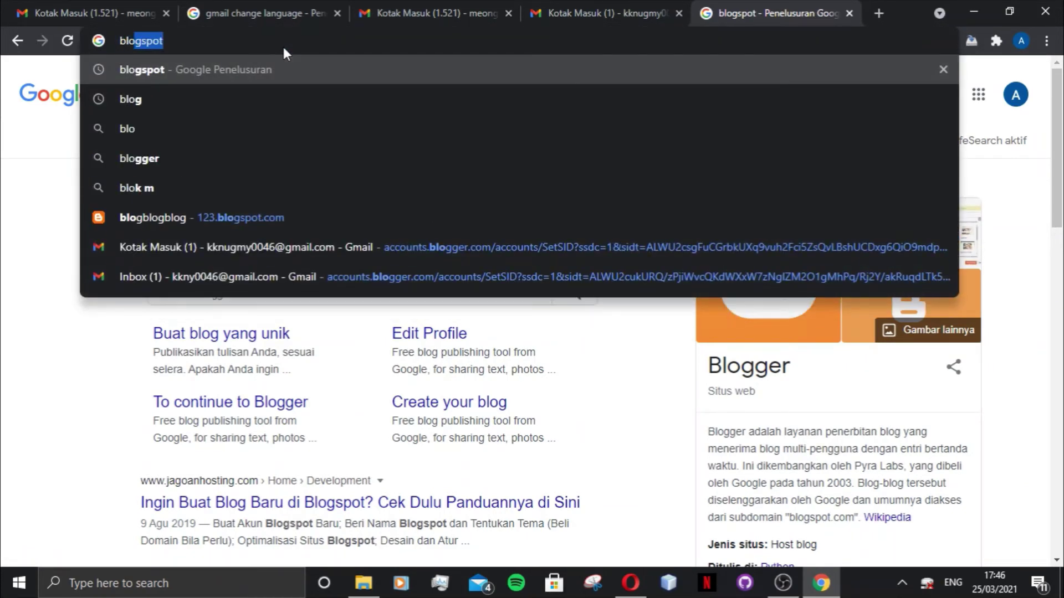
type("gger,")
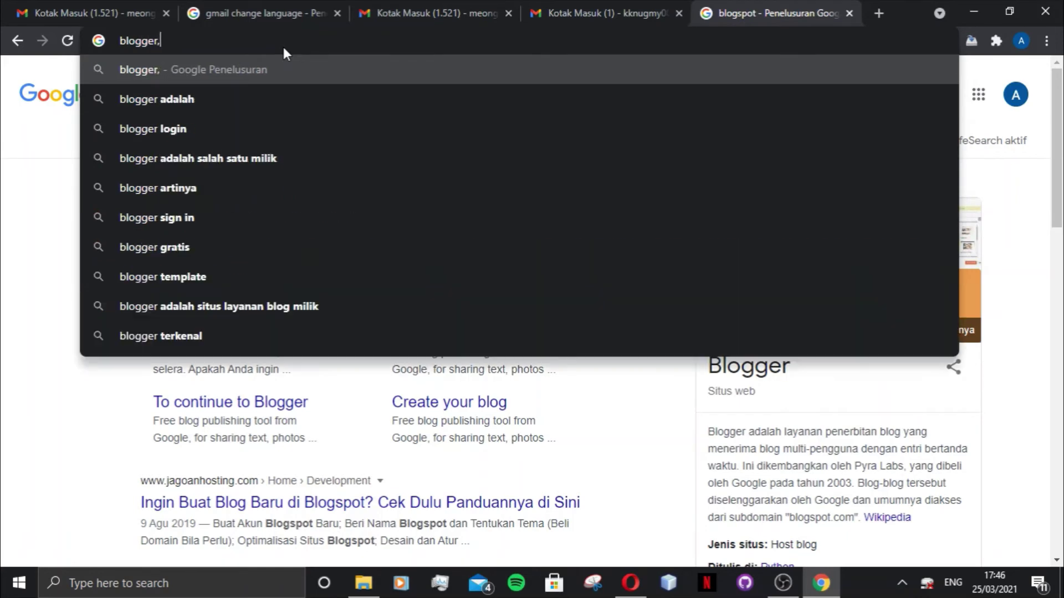
key("BackSpace")
type(".")
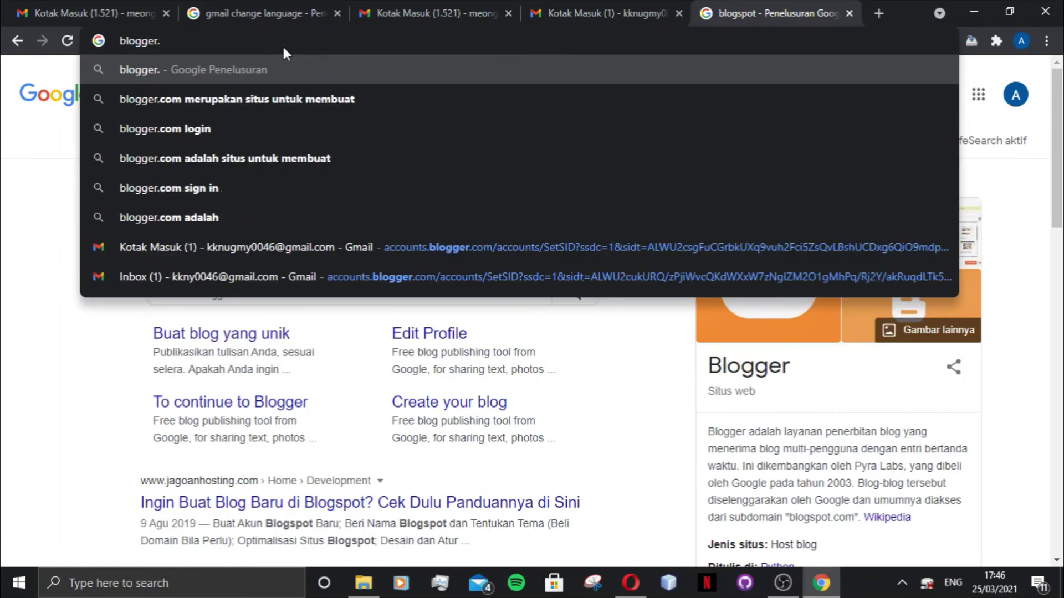
type("com")
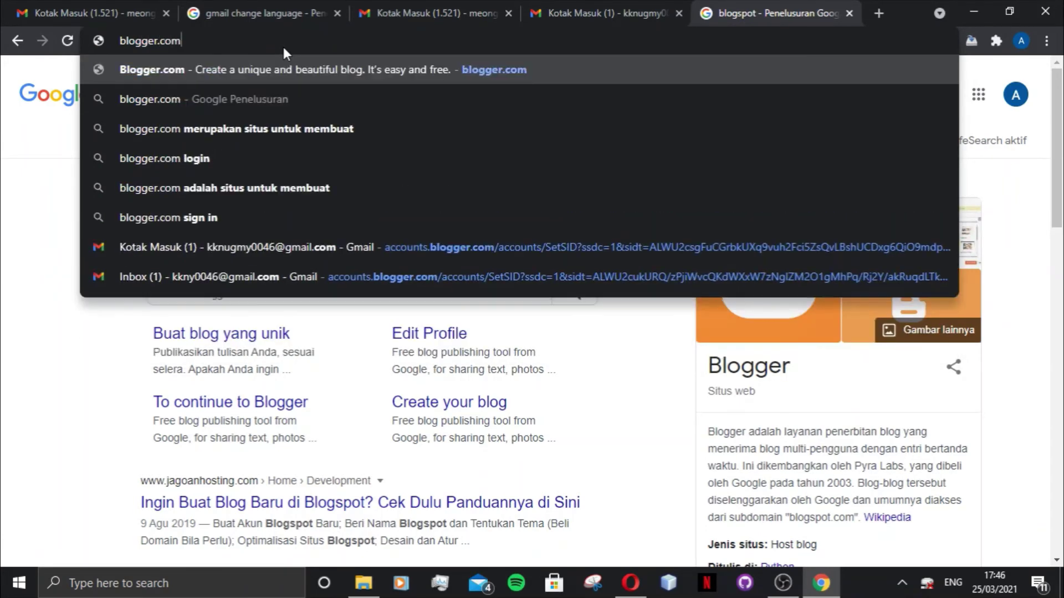
key("Return")
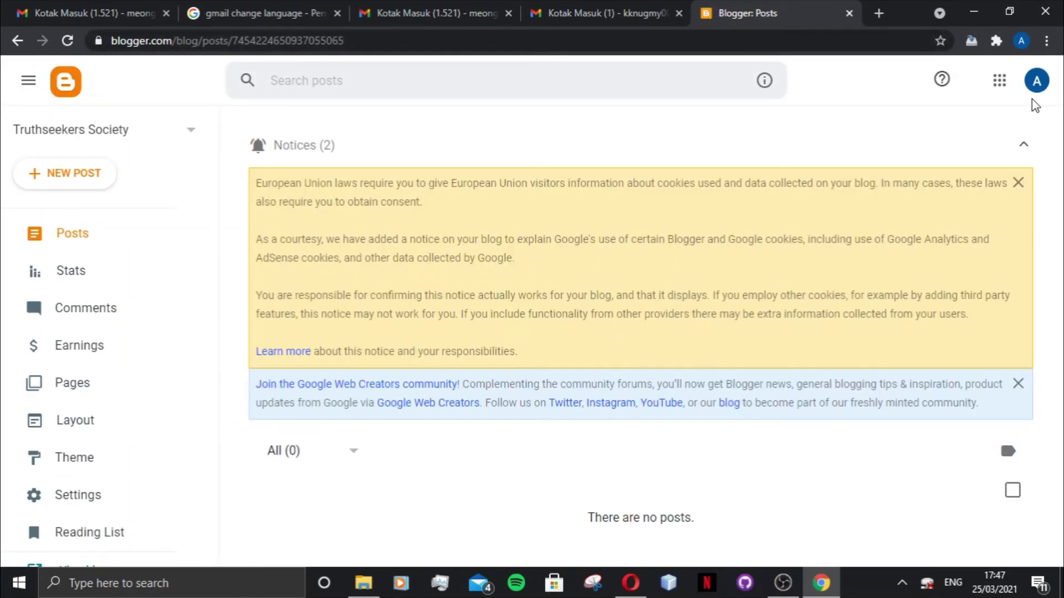
- Switch Blogger to the newly created Google account and start on the blog title field
left_click(1035, 89)
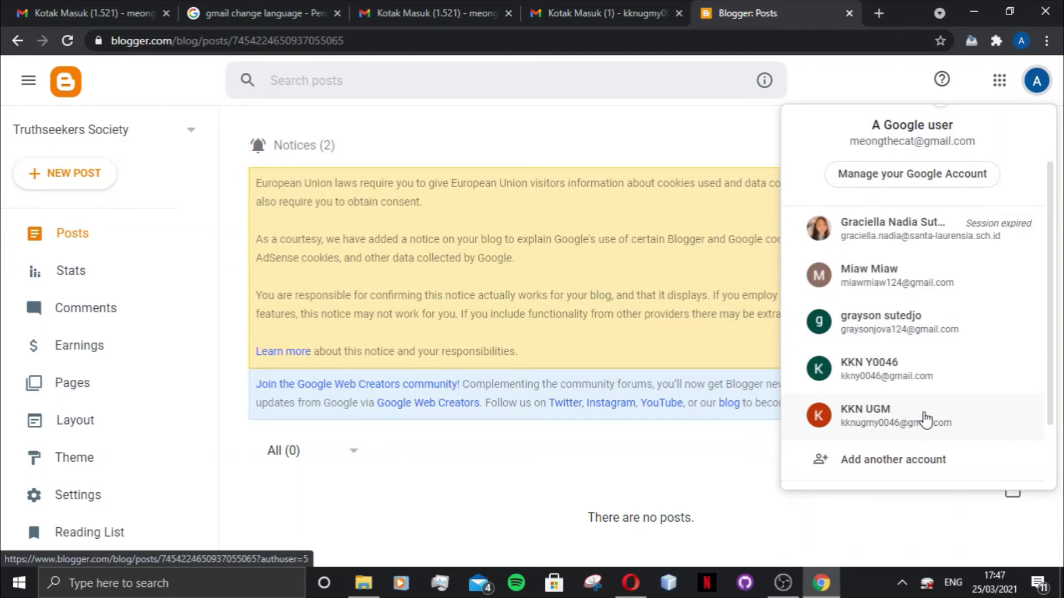
left_click(944, 420)
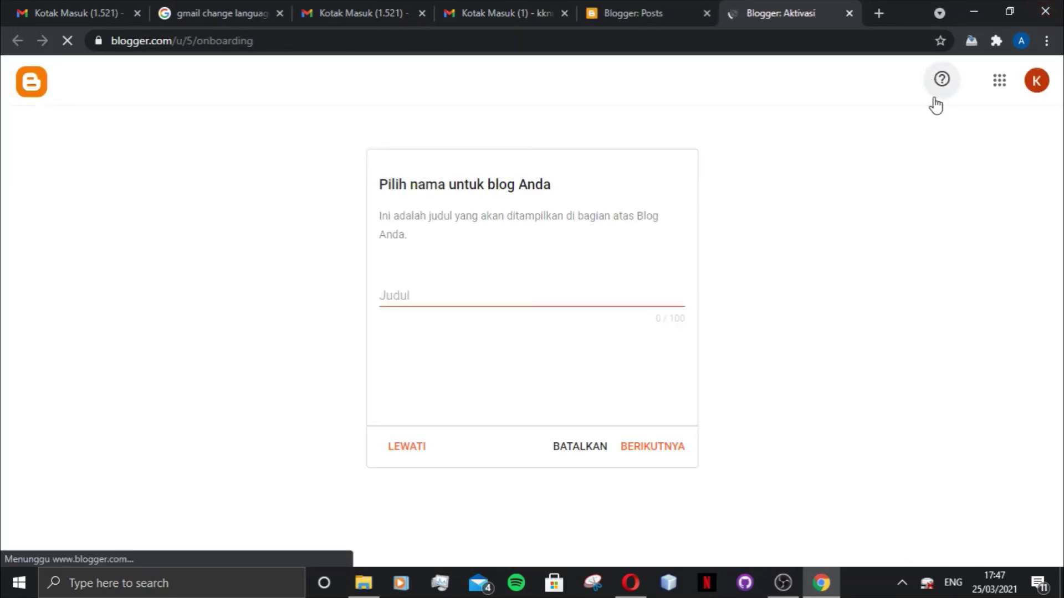
left_click(548, 302)
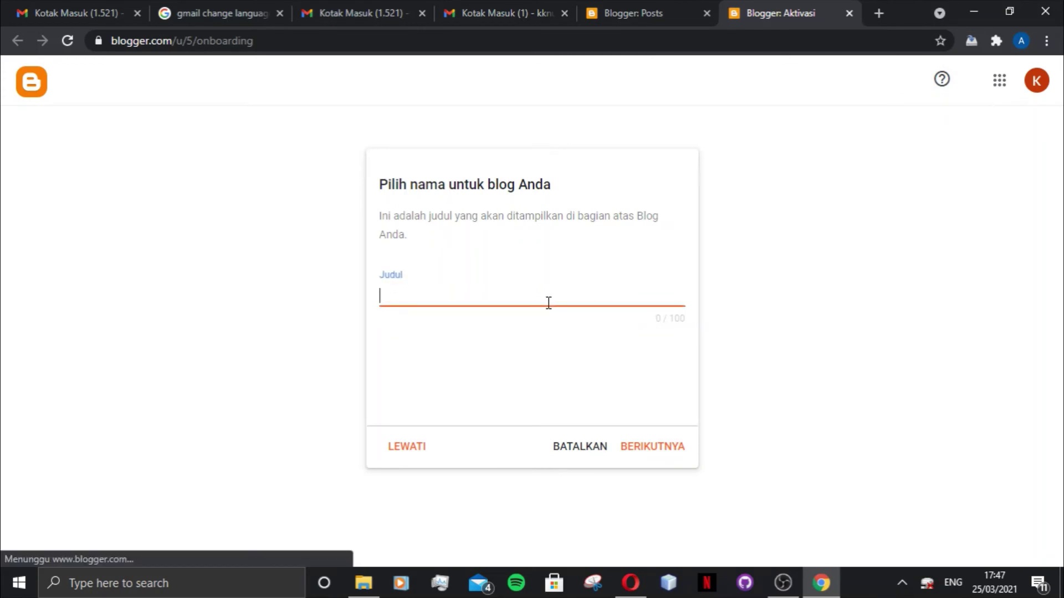
- Enter the blog title 'Desa Wisata Wadu Ledhek' and continue to the address step
type("Des")
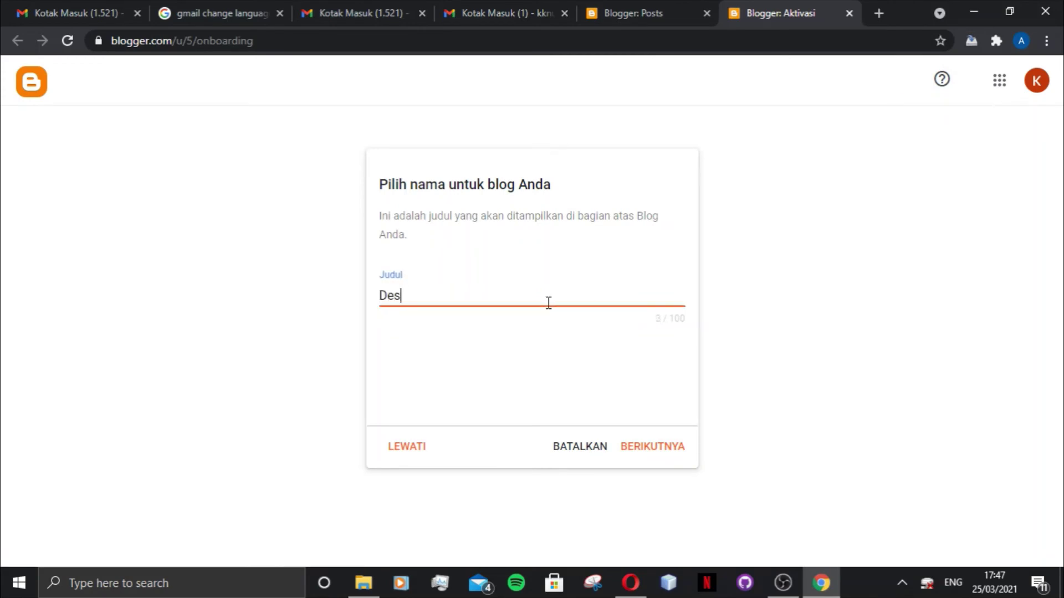
type("a Wisat")
type("a Wisa")
key("BackSpace")
key("BackSpace")
key("BackSpace")
type("ad")
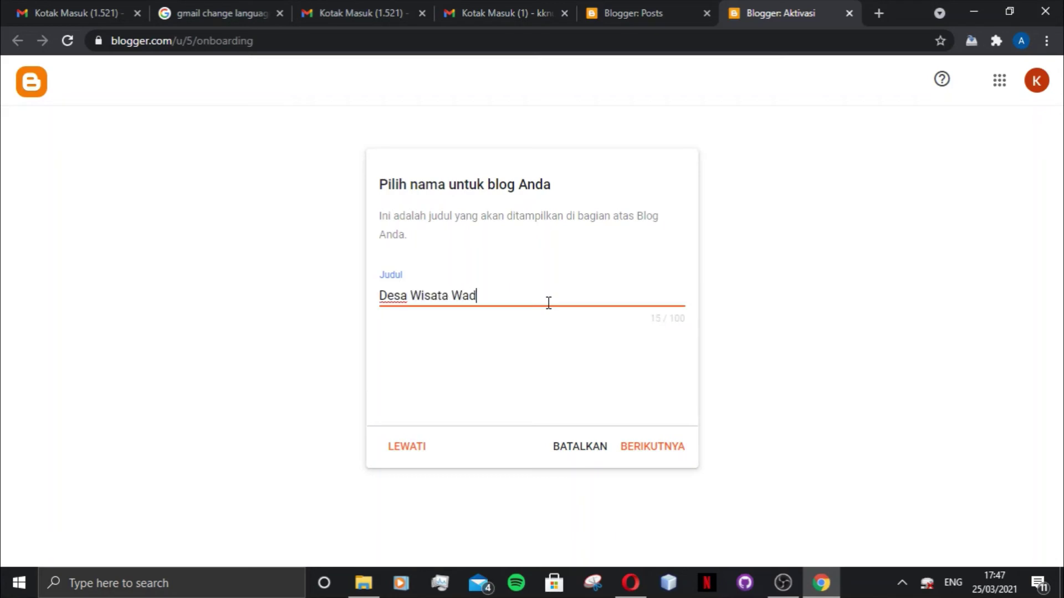
type("u Led")
key("BackSpace")
type("edhek")
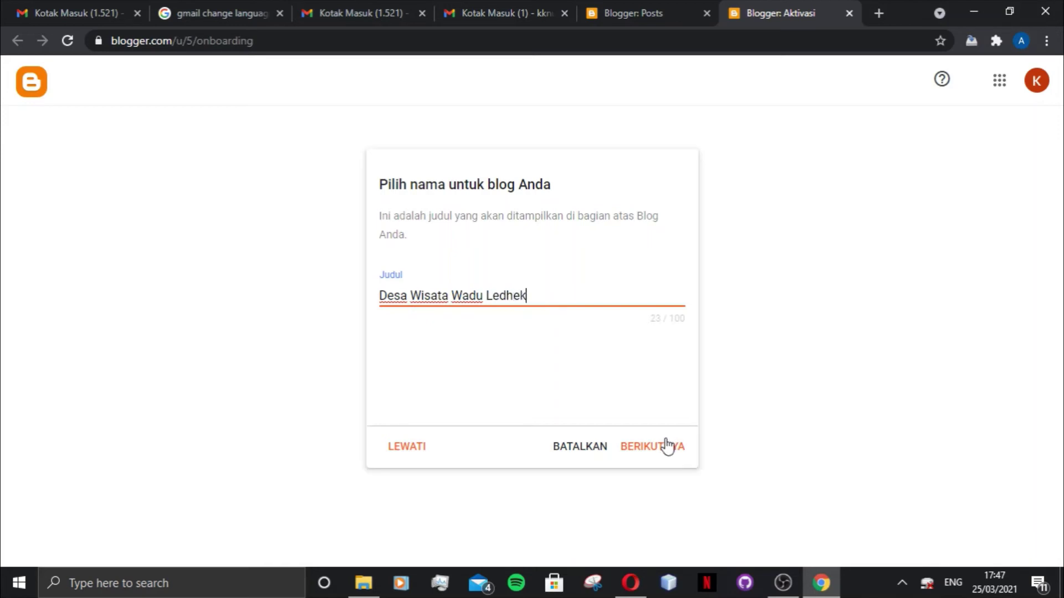
left_click(668, 445)
- Set the blog address to DesawisataLedhek.blogspot.com after confirming it is available
left_click(524, 300)
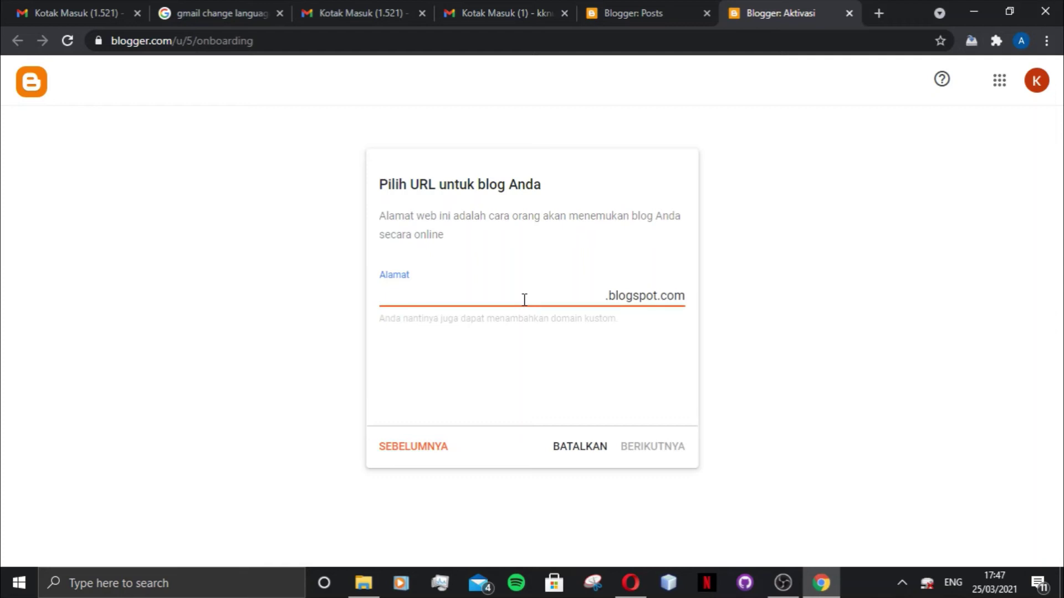
type("DesawisataLedhek")
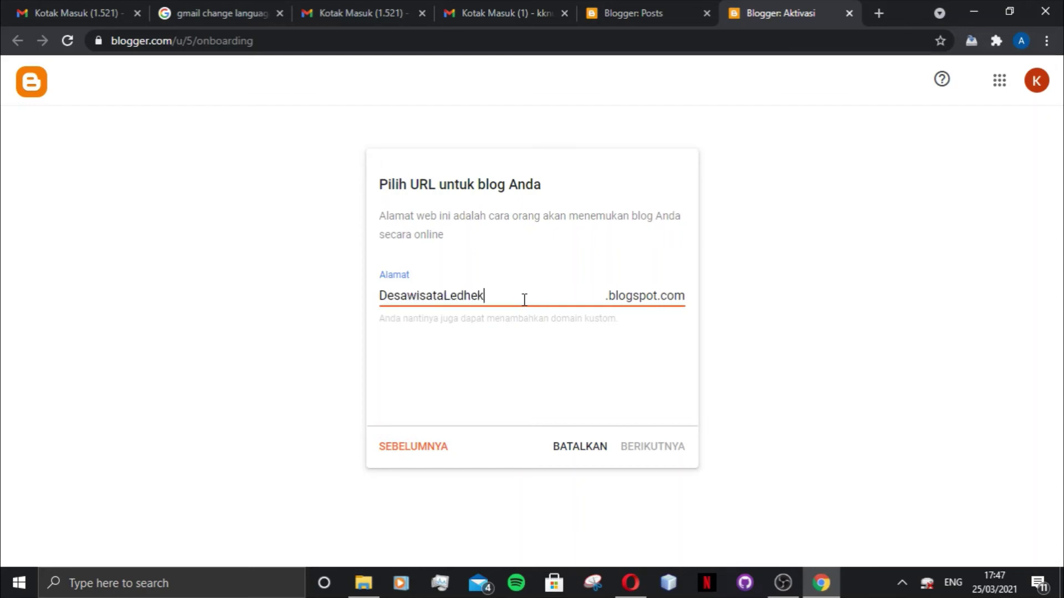
left_click(507, 321)
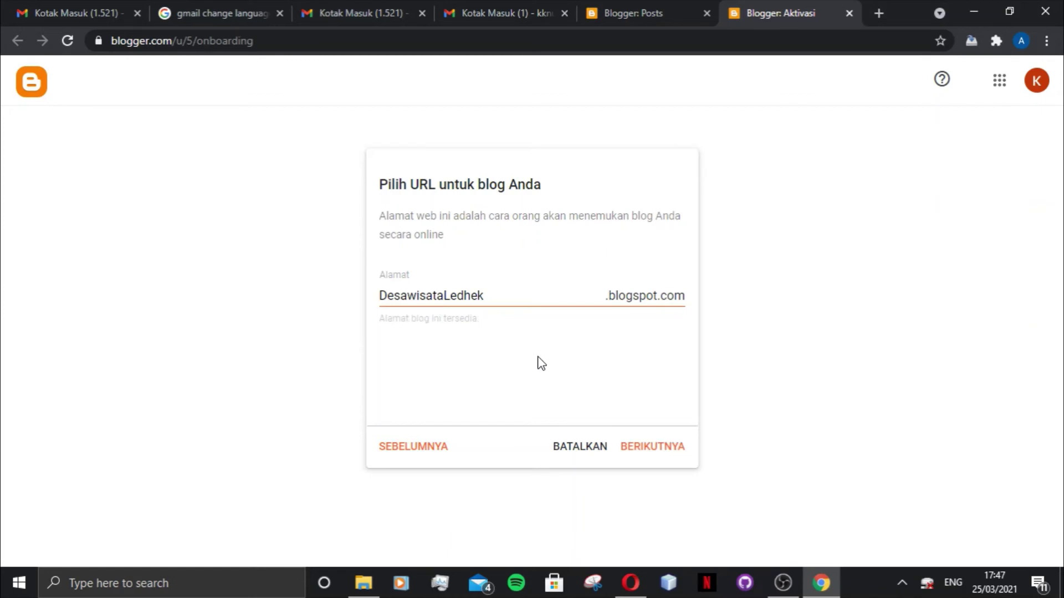
left_click(653, 447)
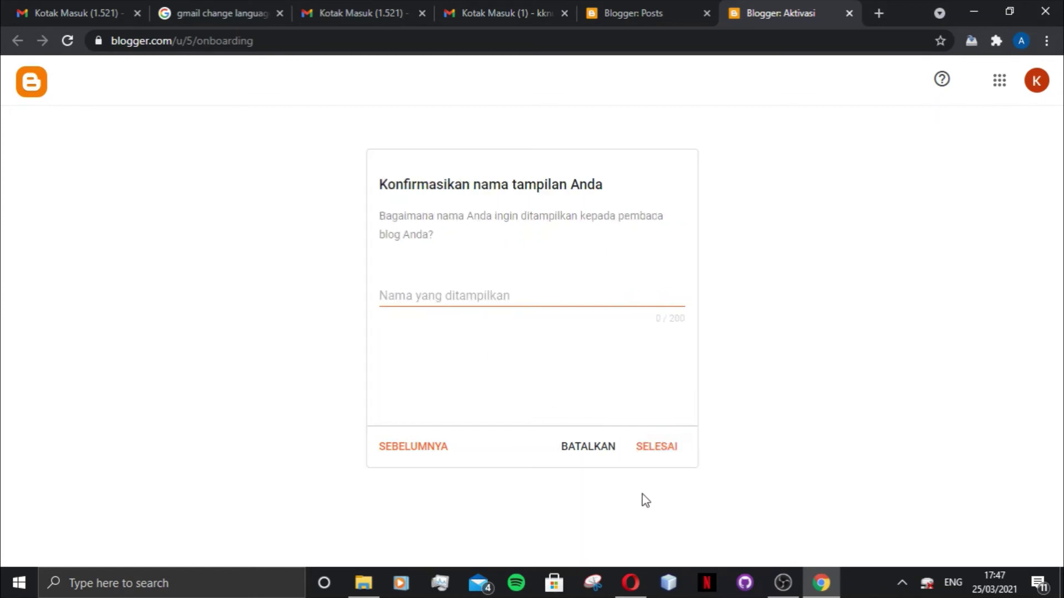
- Set the display name to 'KKN UGM' and finish creating the blog
left_click(566, 294)
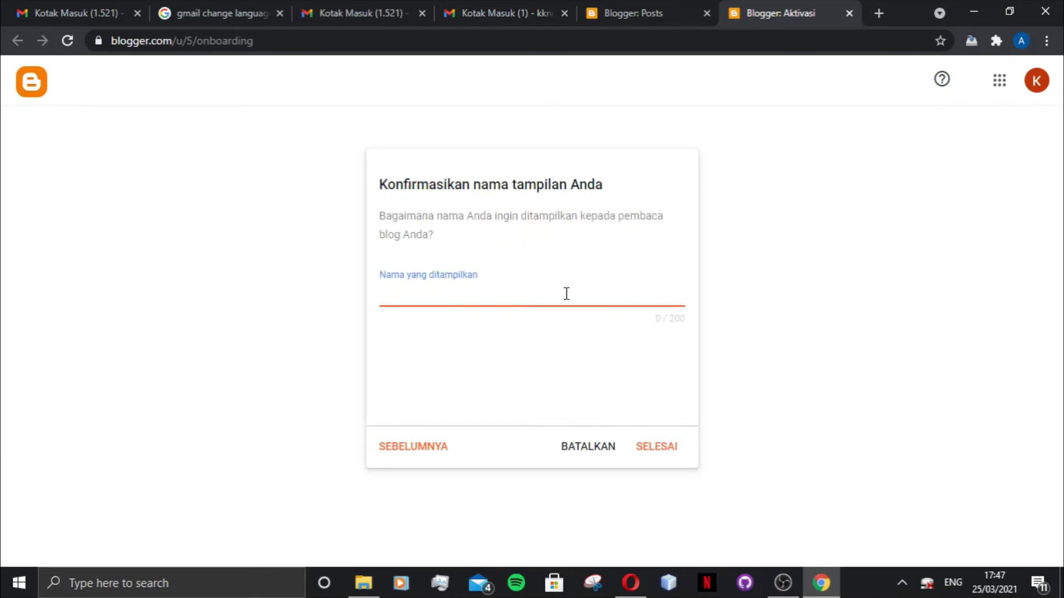
type("KKN UGM")
left_click(659, 449)
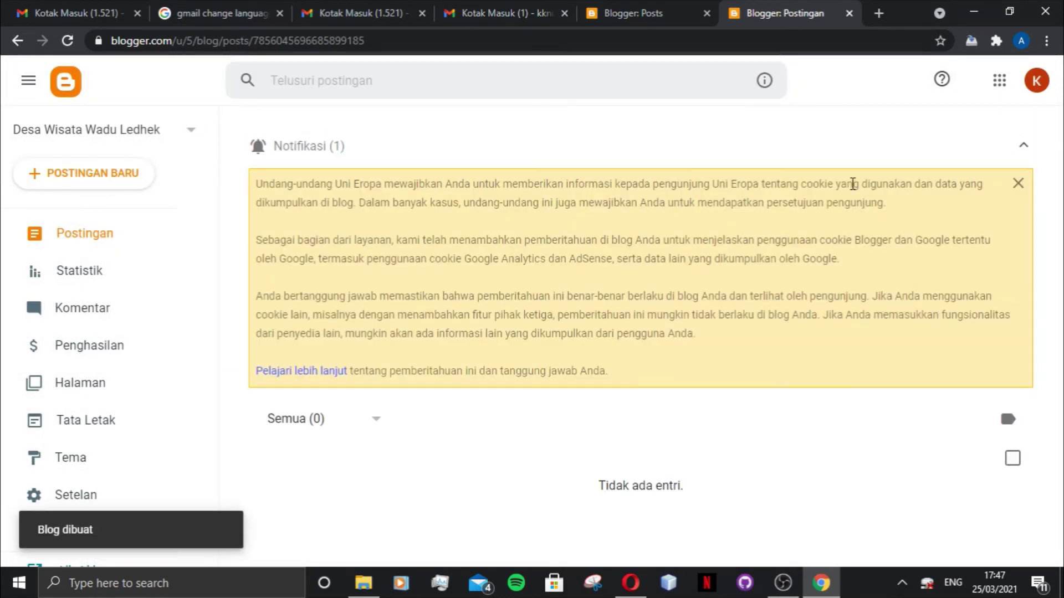
- Start a new post titled 'Selamat datang ke website promisi desa watu ledhek'
left_click(134, 186)
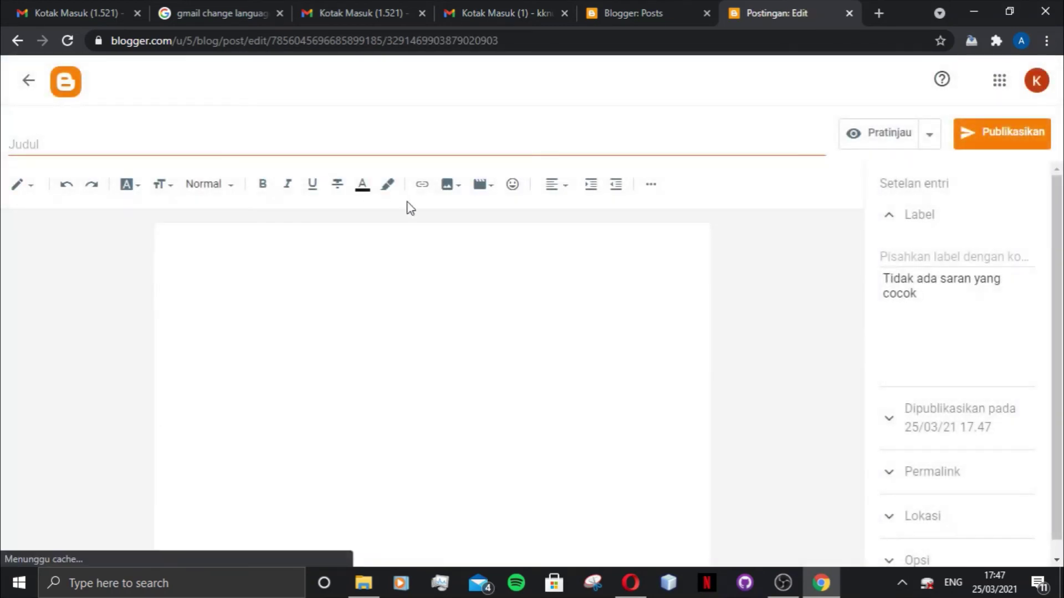
left_click(335, 144)
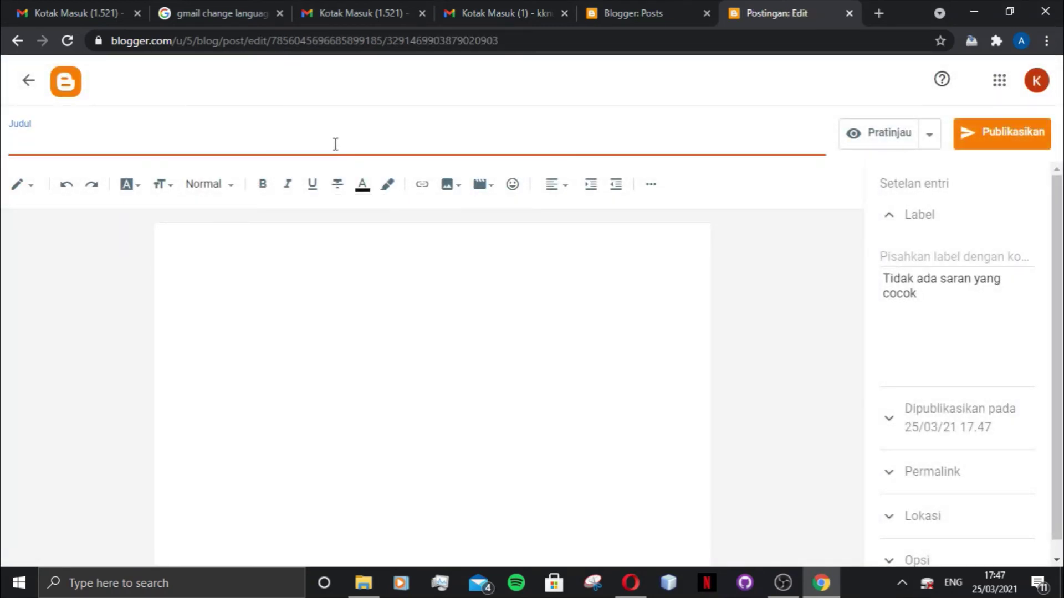
type("Selamat dar")
key("BackSpace")
type("tang ke ")
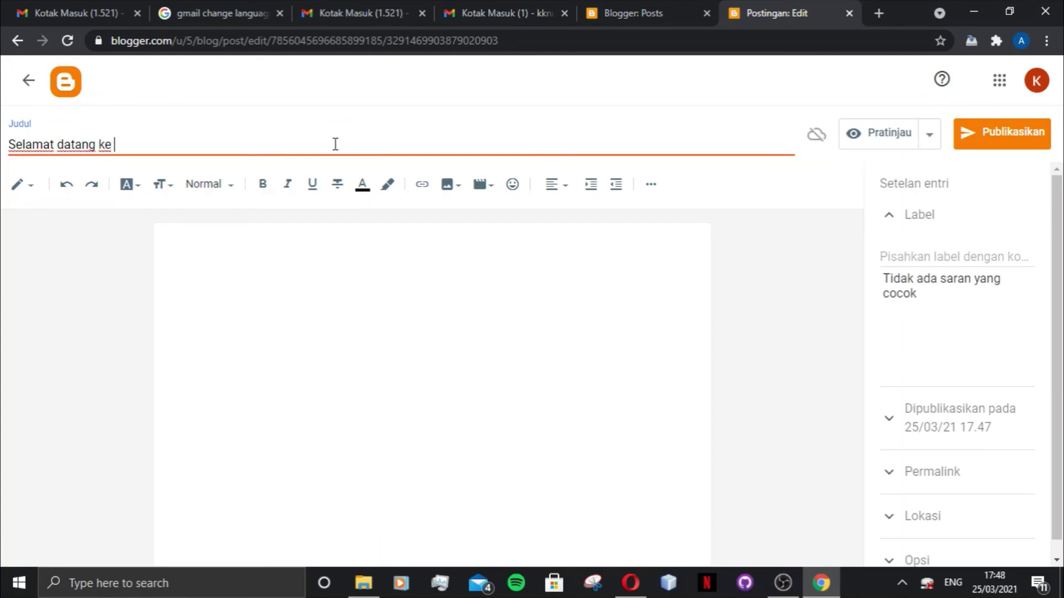
type("website promisi desa watu le")
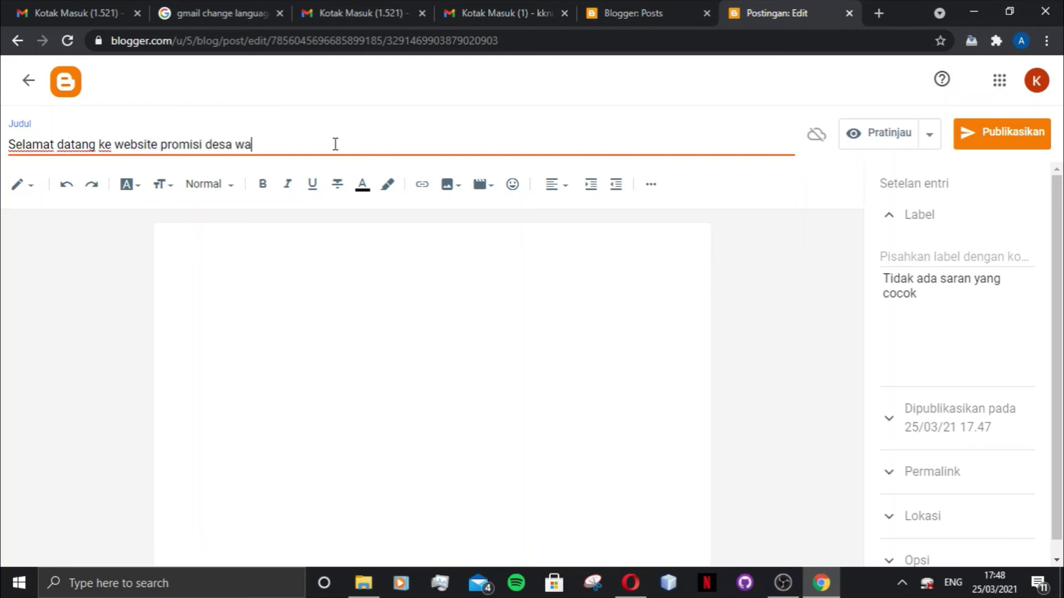
type("k")
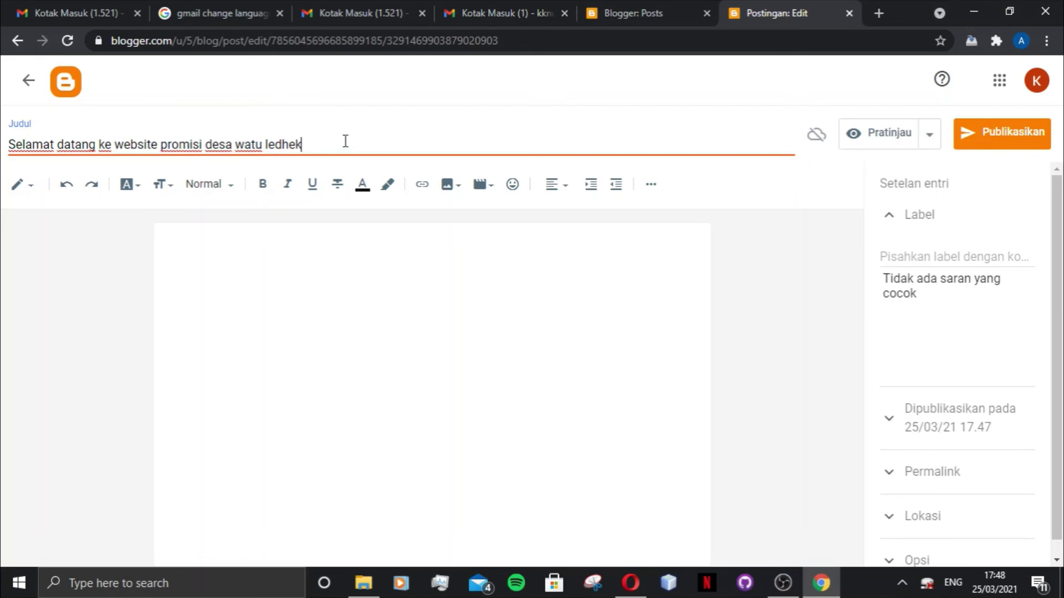
- Write the body 'Desa watu Ledhek bagus.' and publish the post
left_click(351, 256)
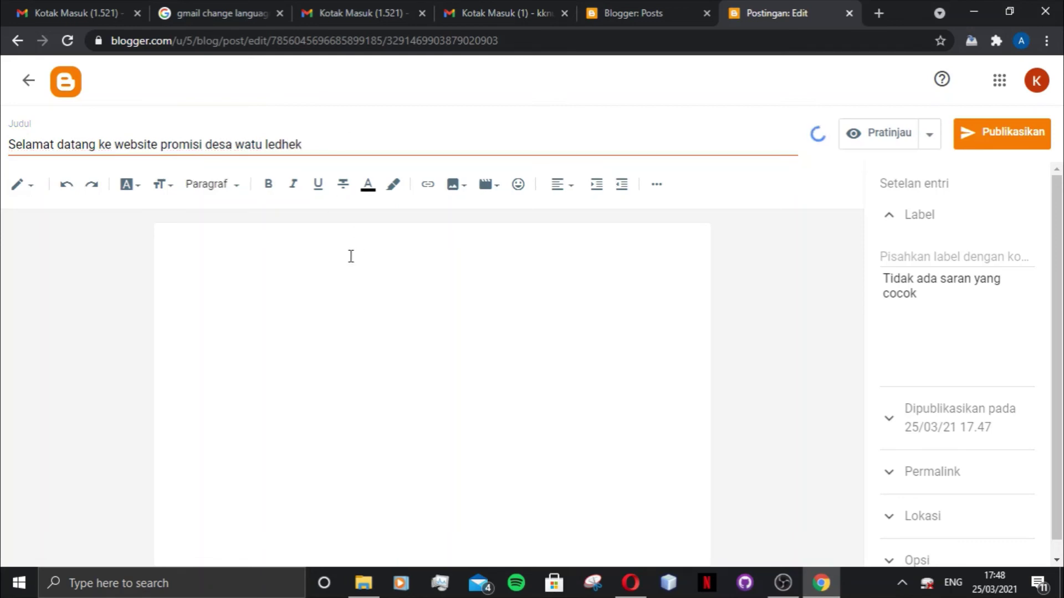
type("Desa watu led")
key("BackSpace")
key("BackSpace")
key("BackSpace")
type("Le")
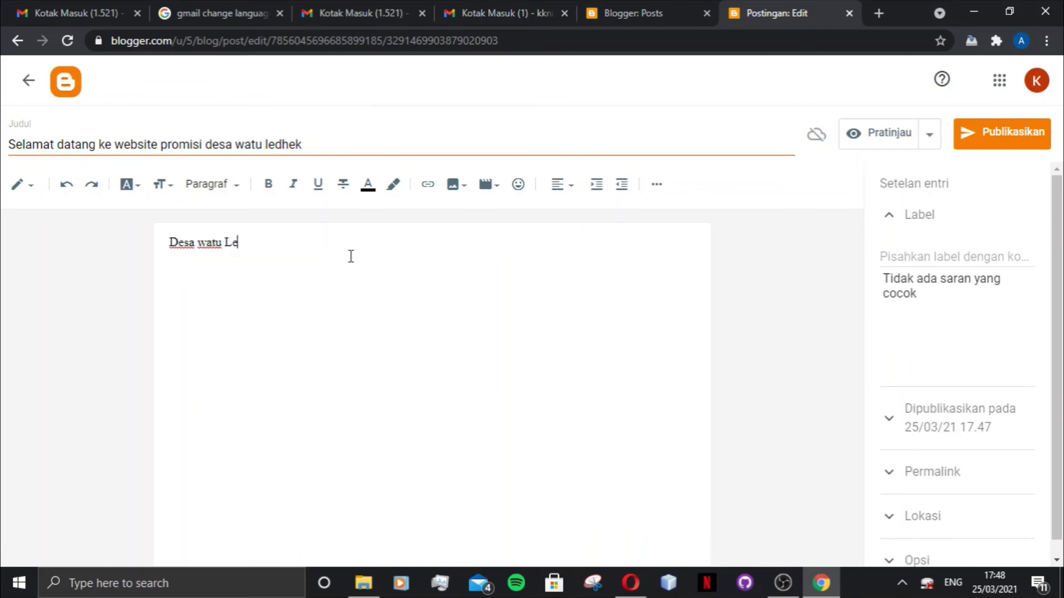
type("dhek bagus")
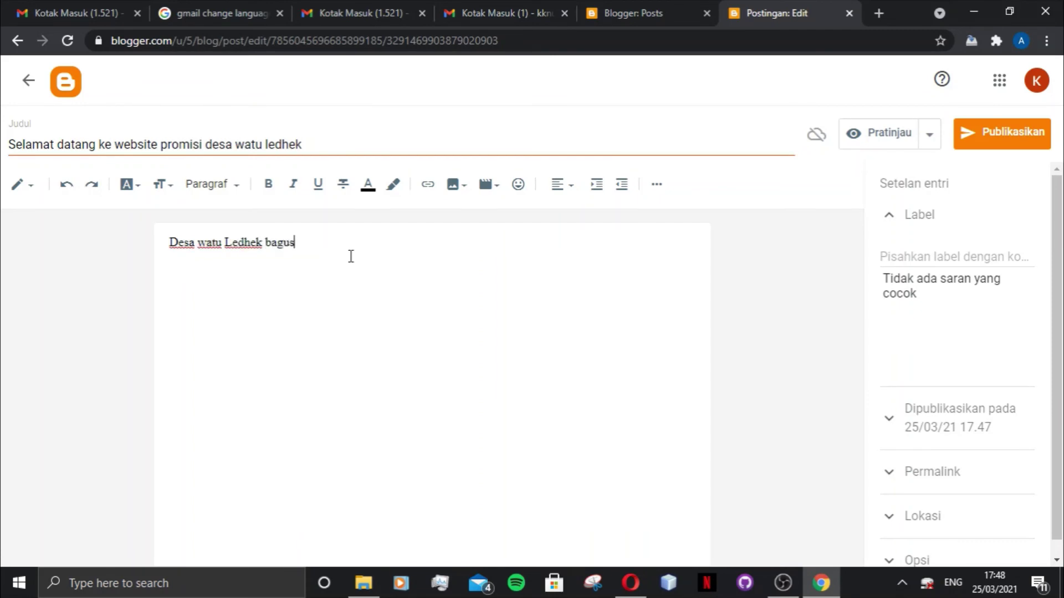
type(".")
left_click(1005, 134)
left_click(627, 372)
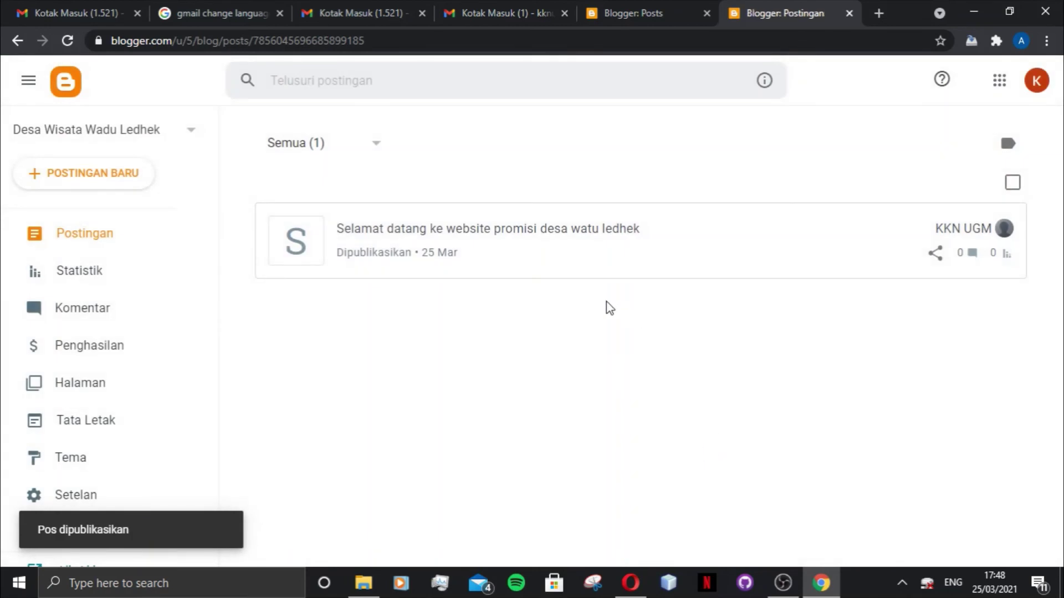
- View the published welcome post live from the Blogger posts list
left_click(880, 15)
left_click(689, 9)
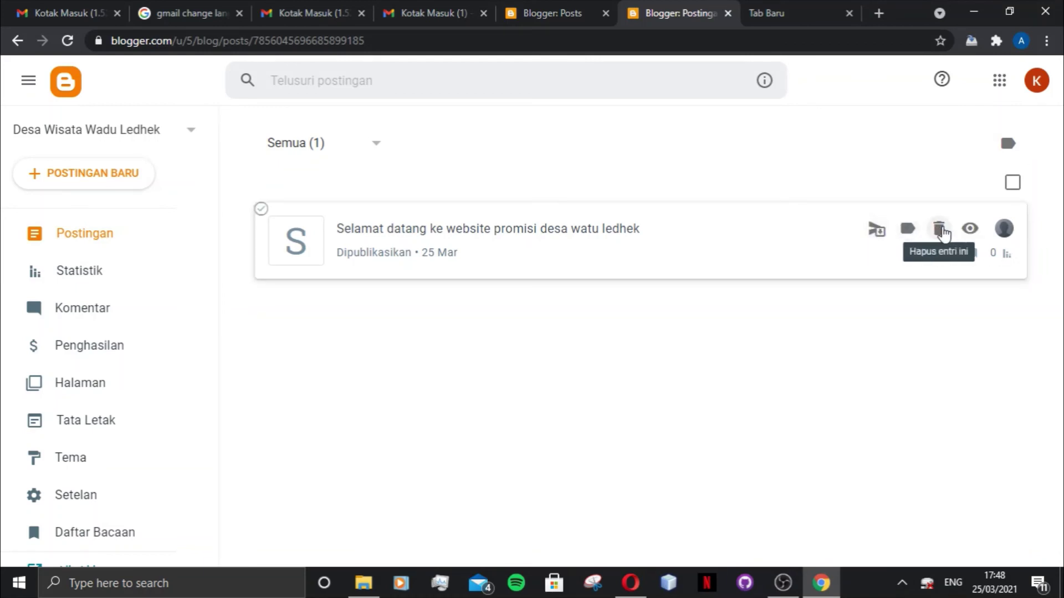
left_click(970, 228)
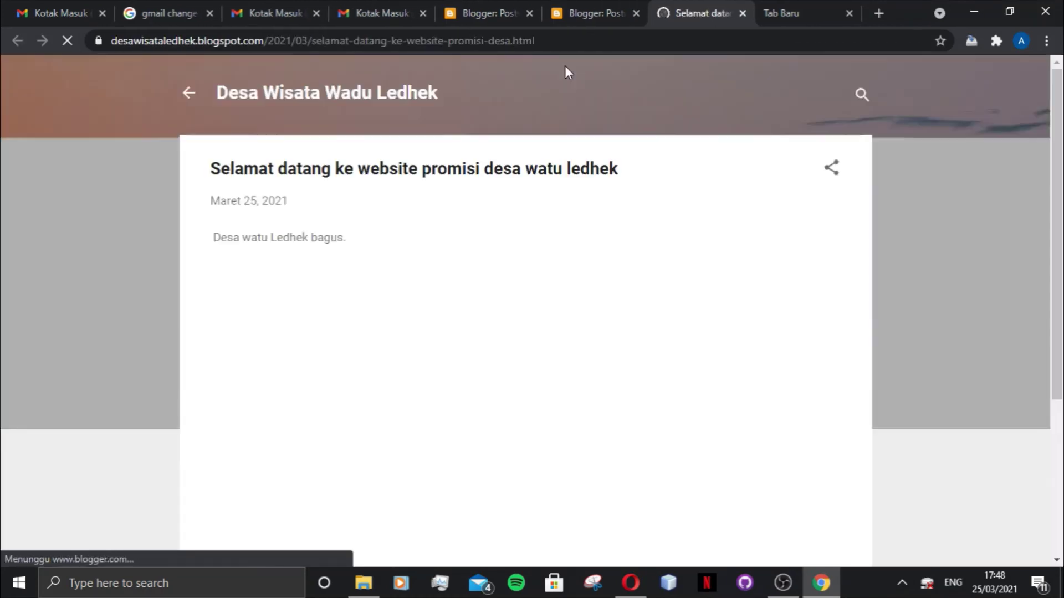
left_click_drag(264, 40, 108, 41)
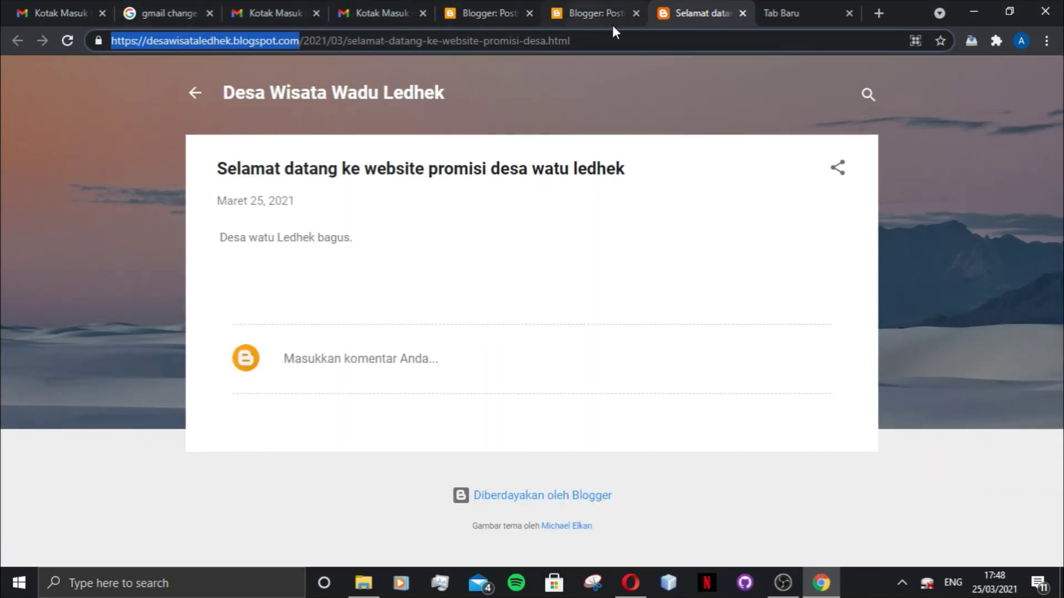
- Open desawisataledhek.blogspot.com in the new tab
left_click(784, 10)
left_click(701, 39)
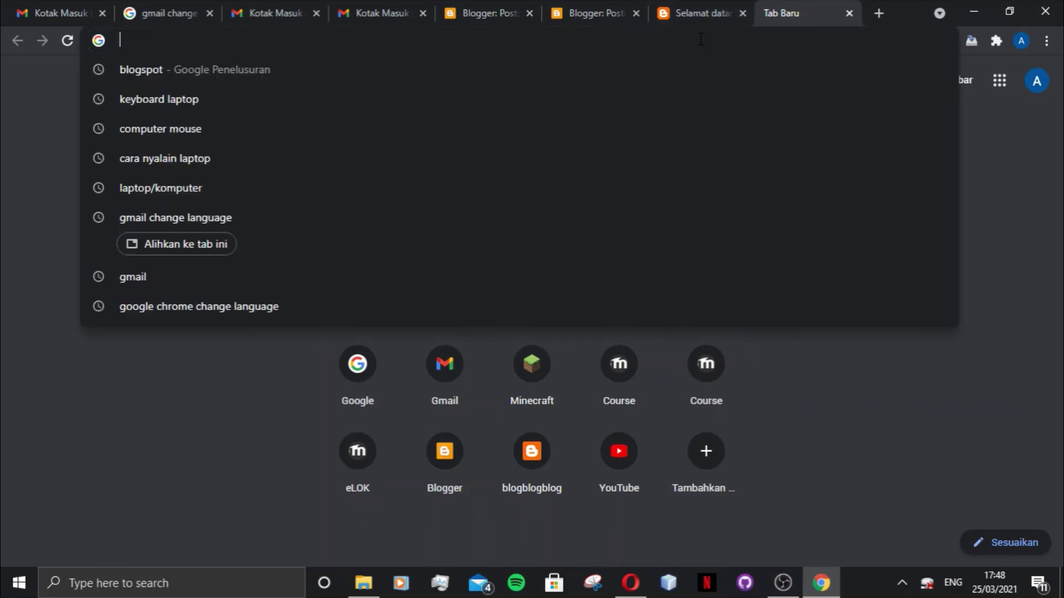
type("des")
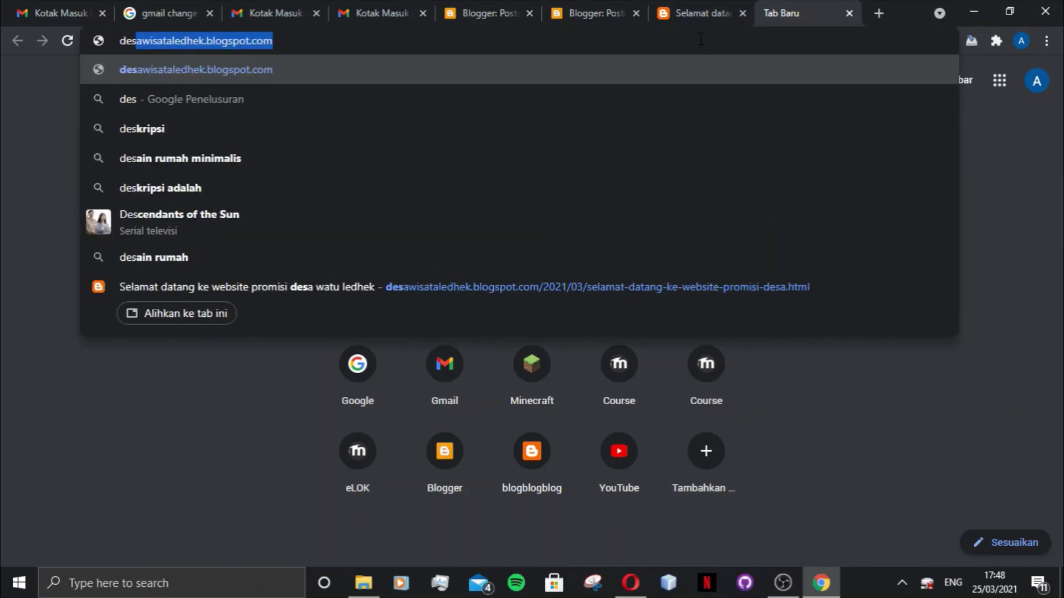
type("awisataledhek.blog")
key("BackSpace")
key("BackSpace")
key("BackSpace")
key("BackSpace")
key("BackSpace")
key("BackSpace")
type(".blogspot.")
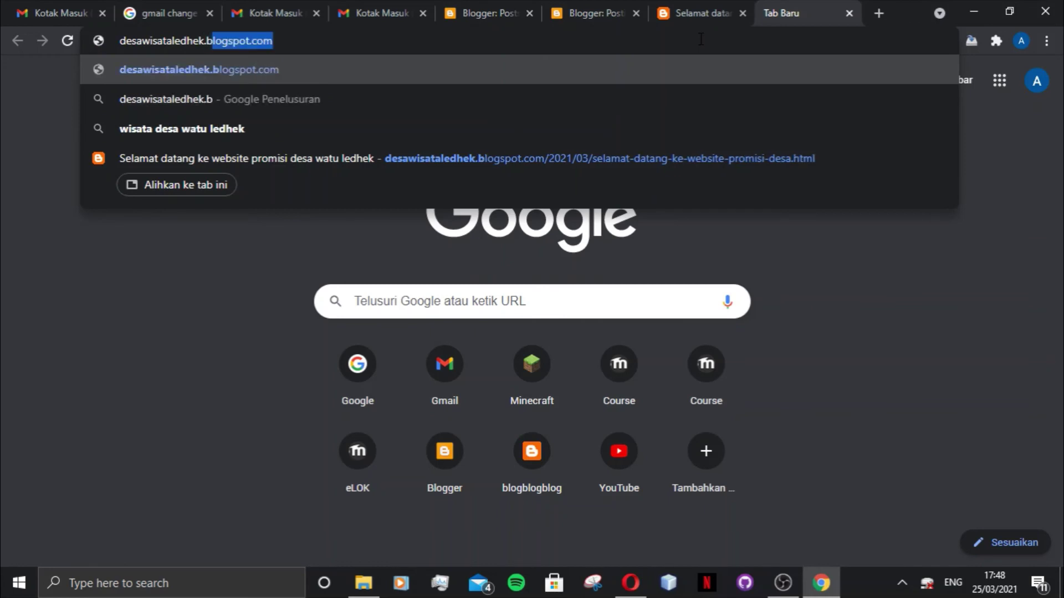
type("com")
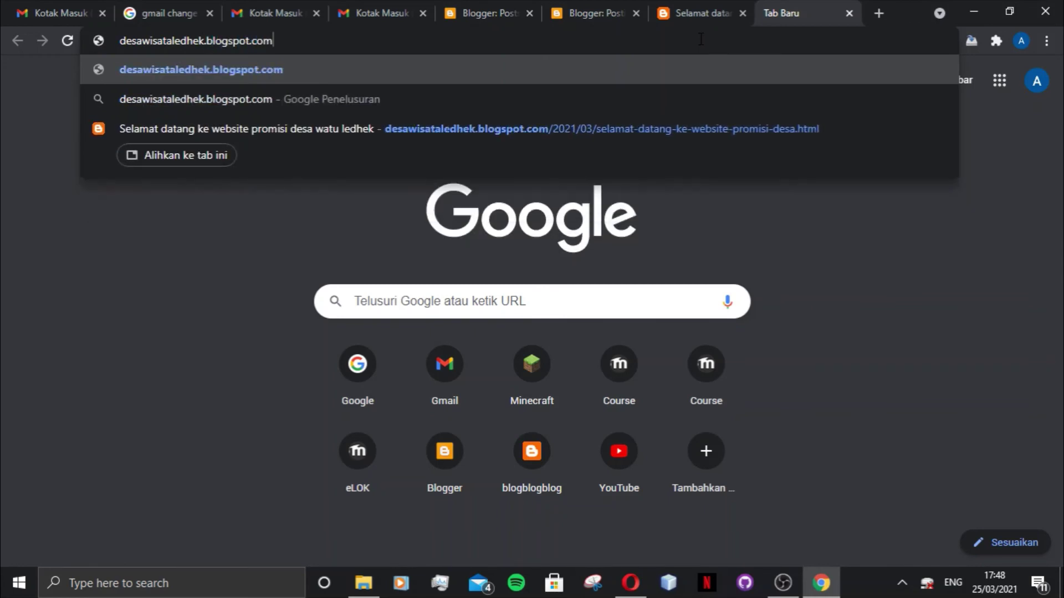
key("Return")
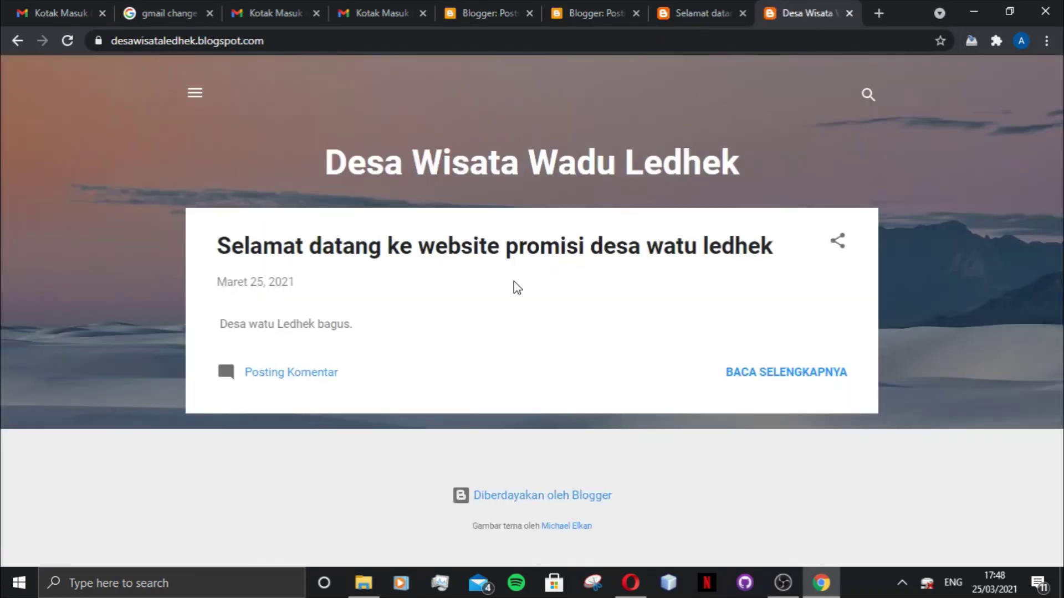
left_click_drag(373, 319, 128, 304)
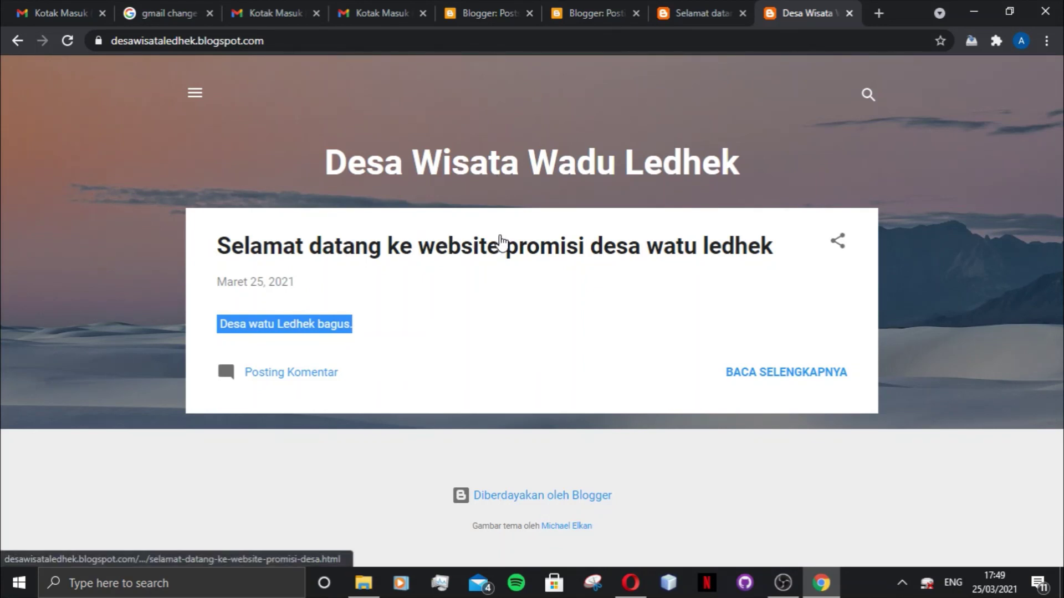
left_click(720, 13)
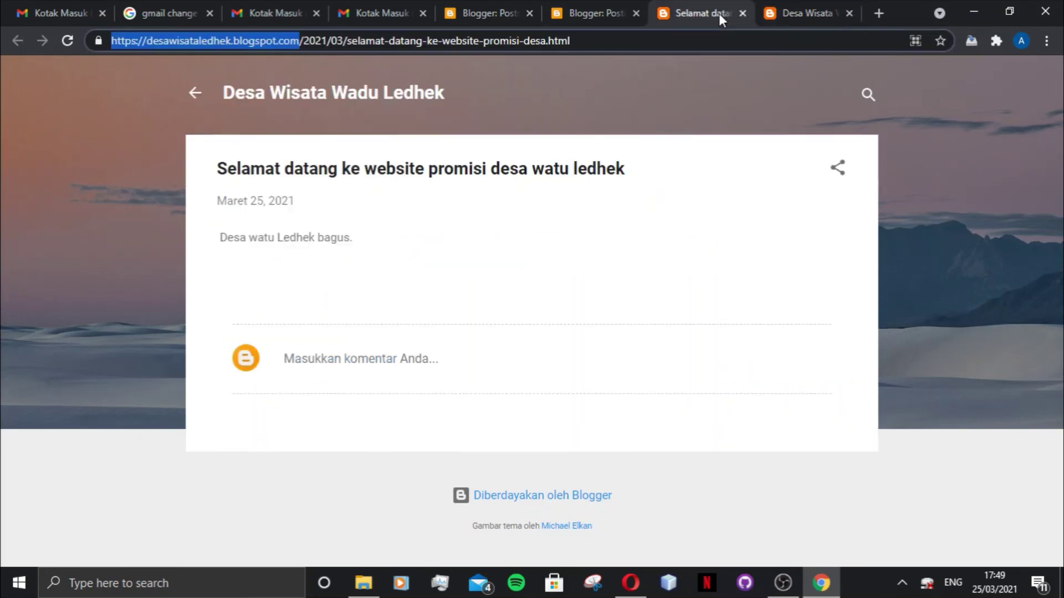
left_click(792, 5)
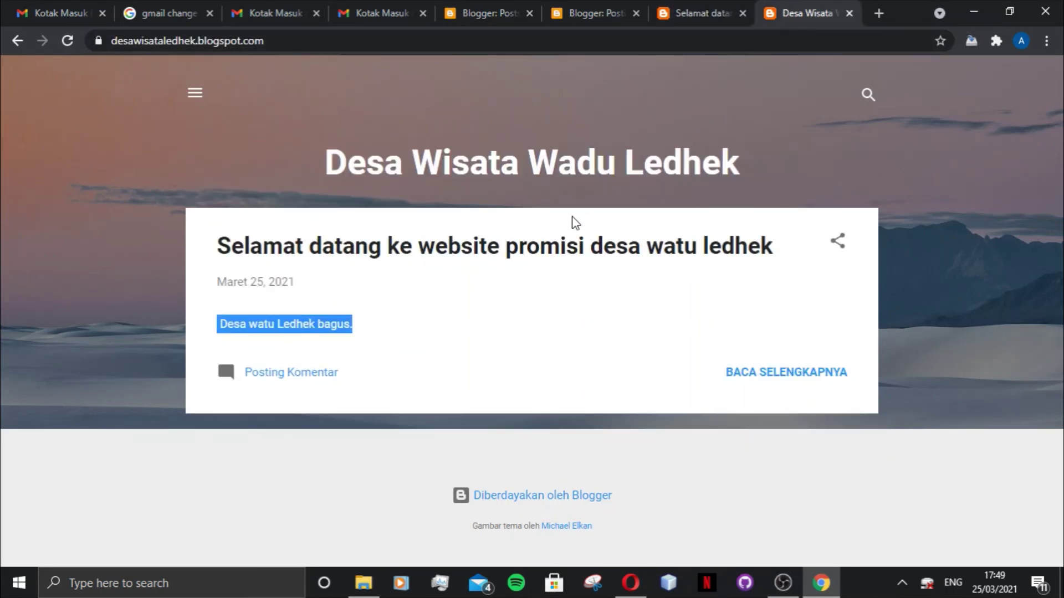
left_click(533, 361)
left_click_drag(793, 245, 537, 246)
left_click(346, 280)
left_click_drag(348, 276, 217, 245)
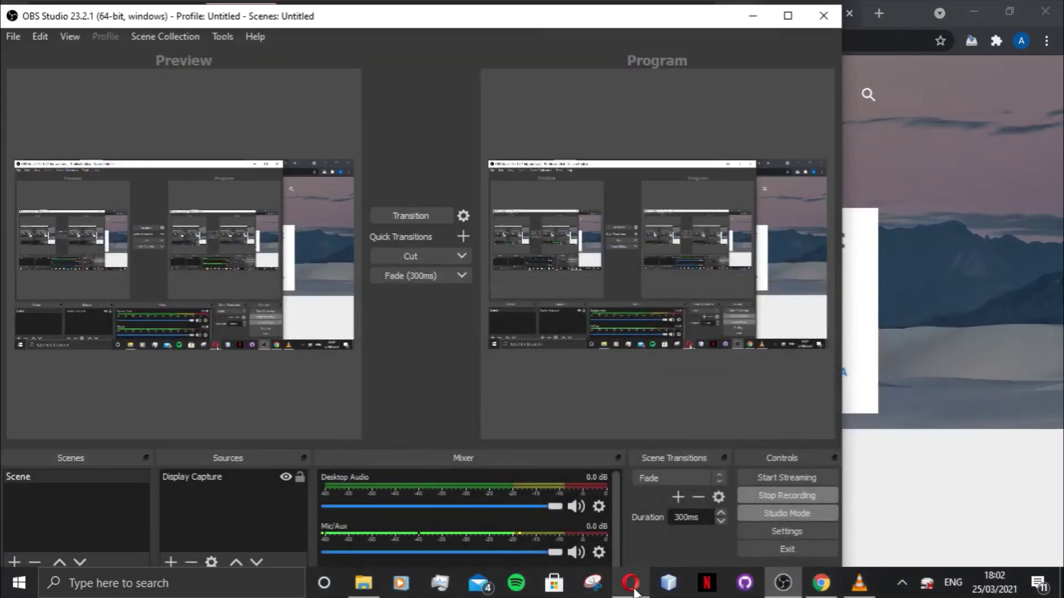
- Bring Opera forward showing the SIMASTER attendance calendar tab
mouse_move(634, 589)
left_click(642, 499)
left_click(668, 19)
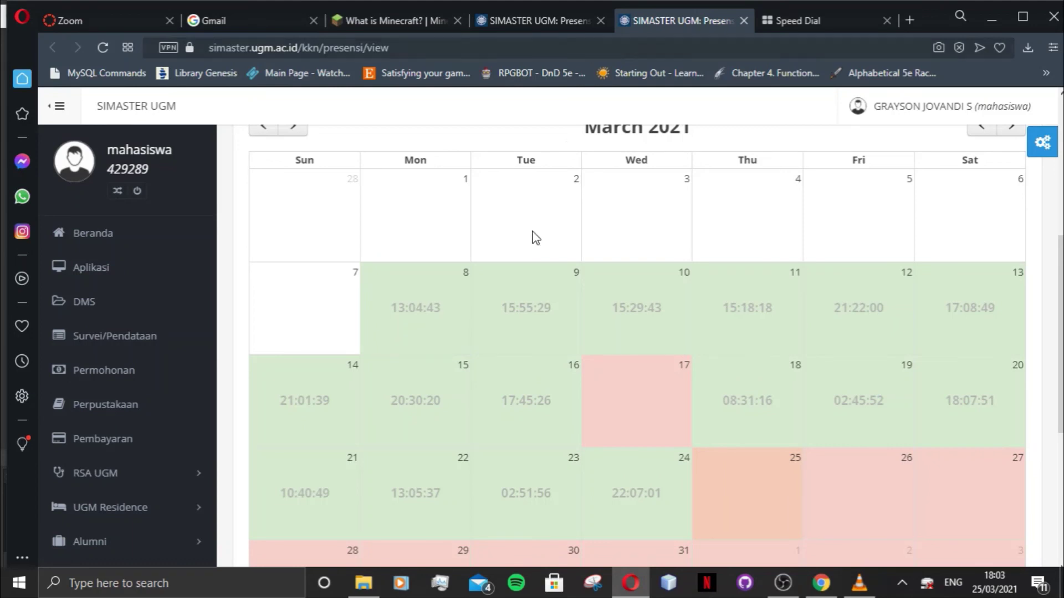
- Launch a blank Notepad window through Windows search for 'not'
left_click(119, 583)
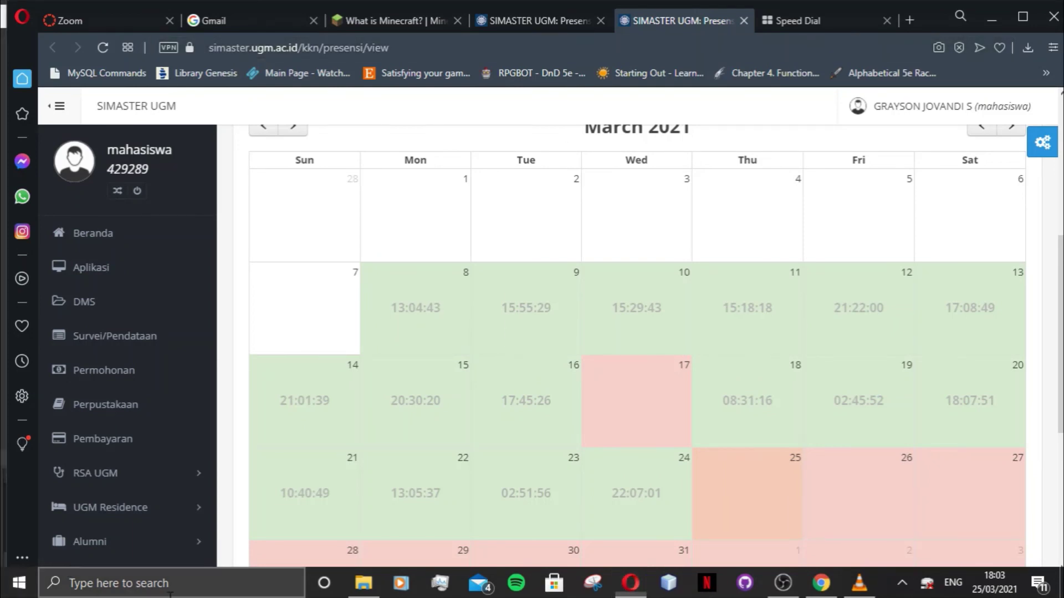
type("not")
key("Return")
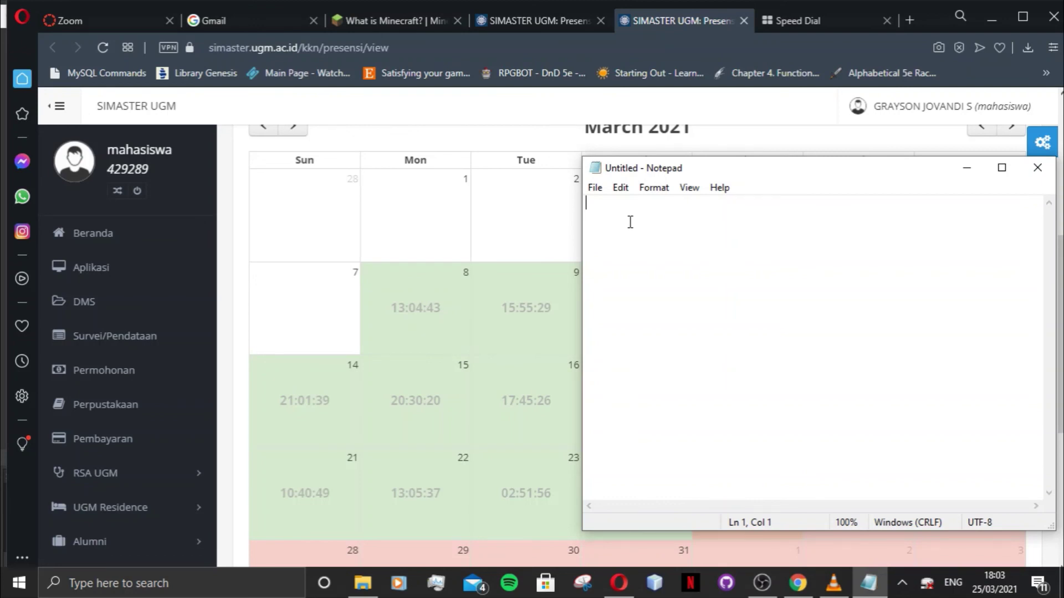
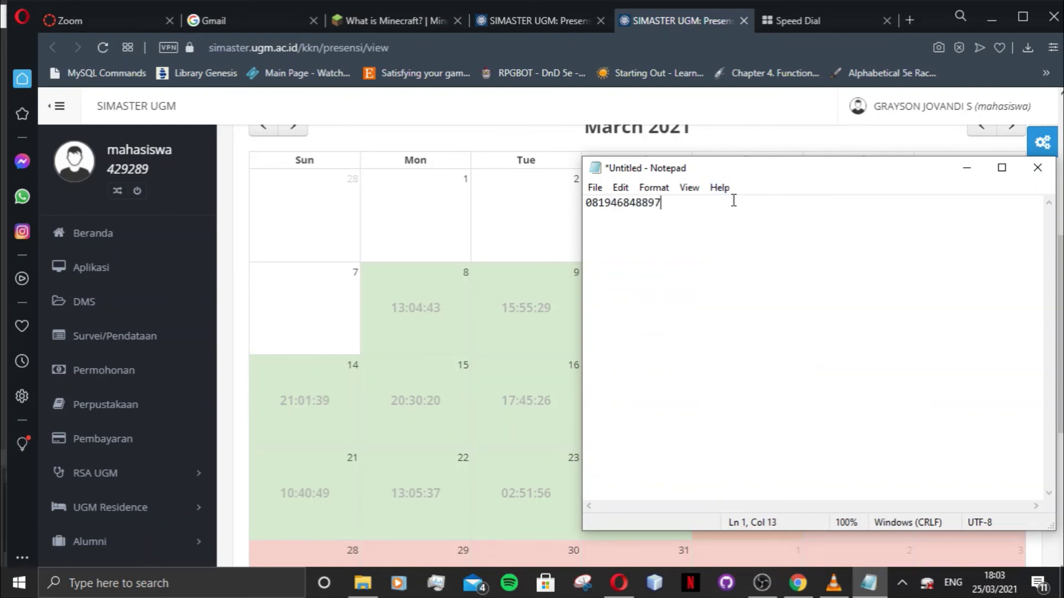
- Type a phone number on the first line of the Notepad document and select it
left_click_drag(732, 204, 458, 215)
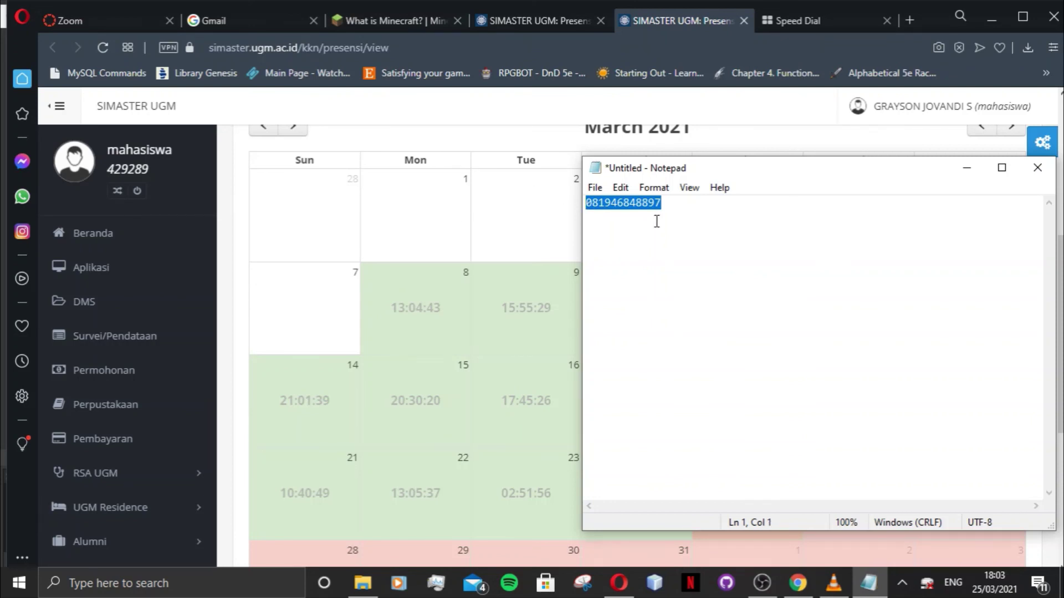